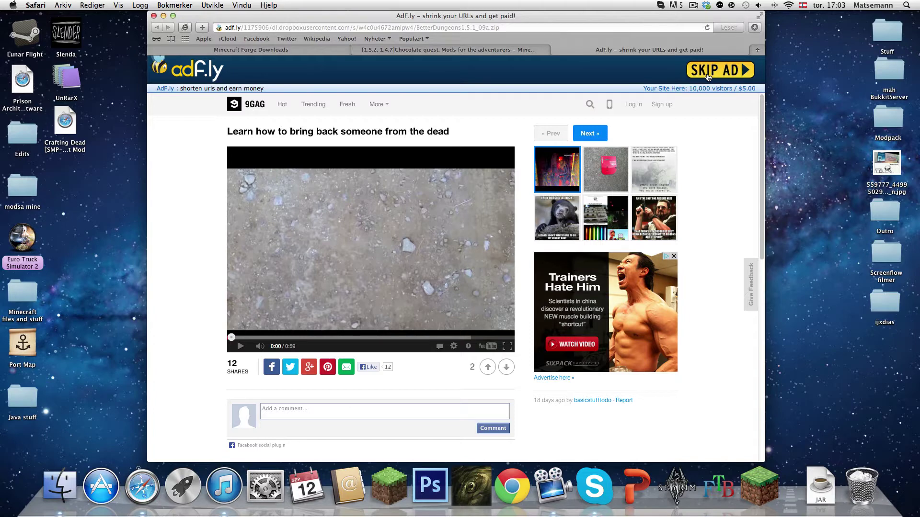
Step: Skip the ad to download BetterDungeons1.5.1_09a.zip and put the downloaded minecraftforge-universal-1 folder on the desktop
left_click(708, 77)
left_click(754, 29)
left_click_drag(706, 18, 532, 21)
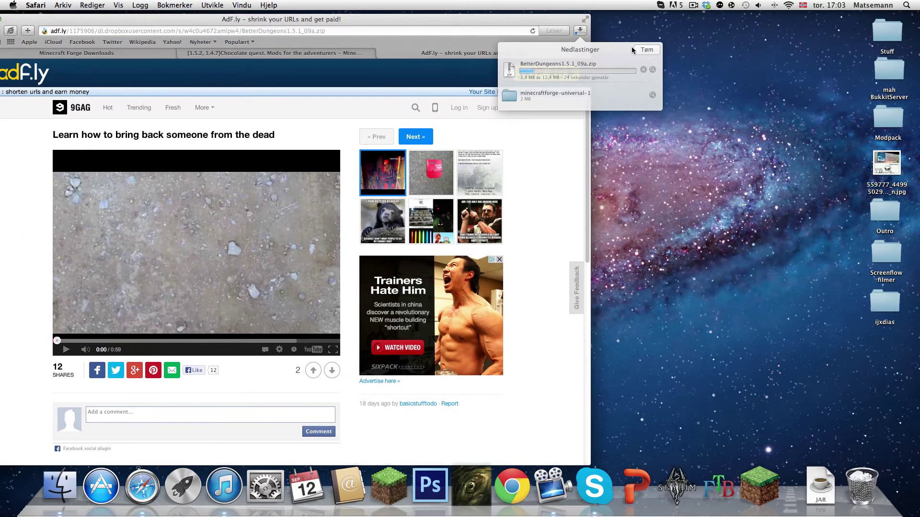
left_click_drag(511, 97, 717, 116)
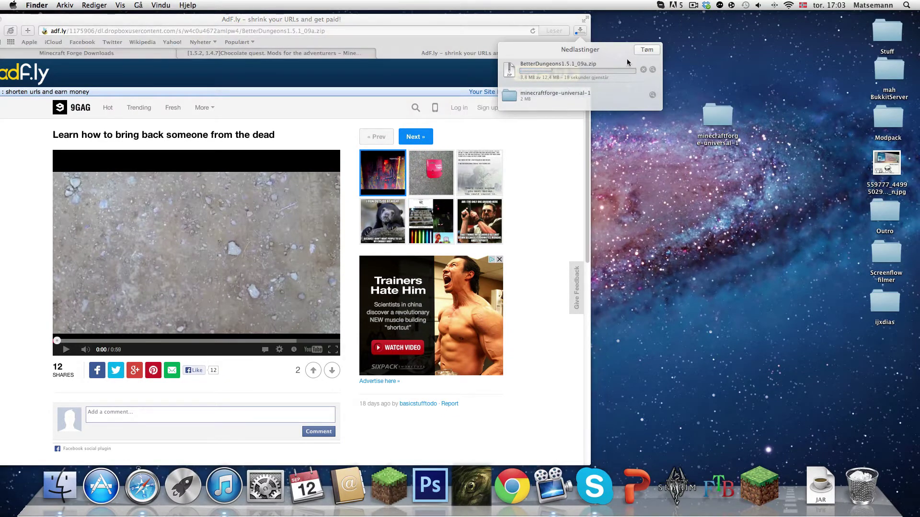
Step: Close the AdF.ly page and rearrange the browser window and the minecraftforge-universal-1 folder so the folder sits uncovered on the desktop
left_click(382, 53)
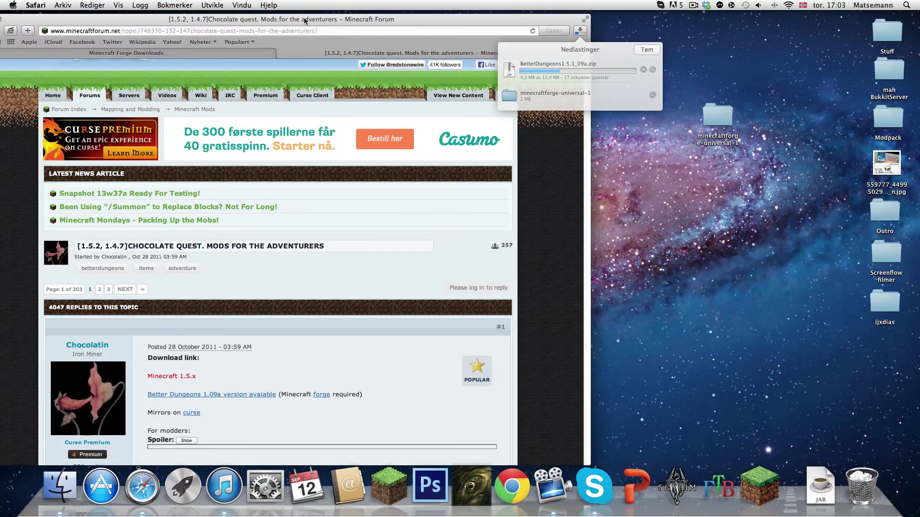
left_click_drag(304, 21, 464, 30)
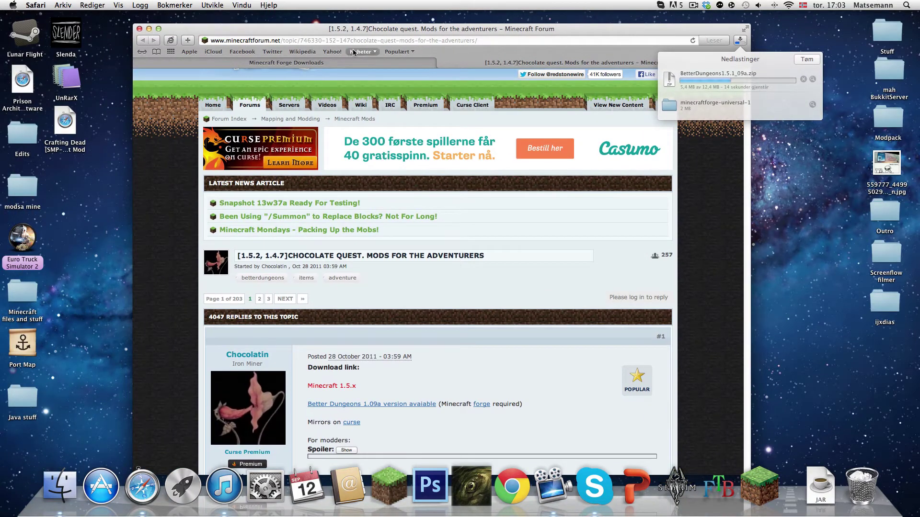
left_click_drag(388, 29, 303, 6)
left_click_drag(527, 16, 634, 199)
left_click_drag(718, 119, 372, 122)
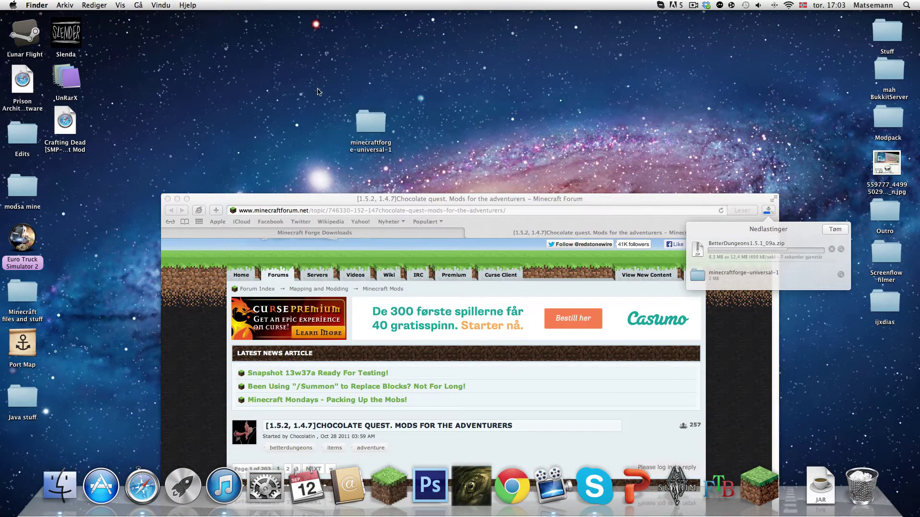
left_click_drag(617, 198, 553, 167)
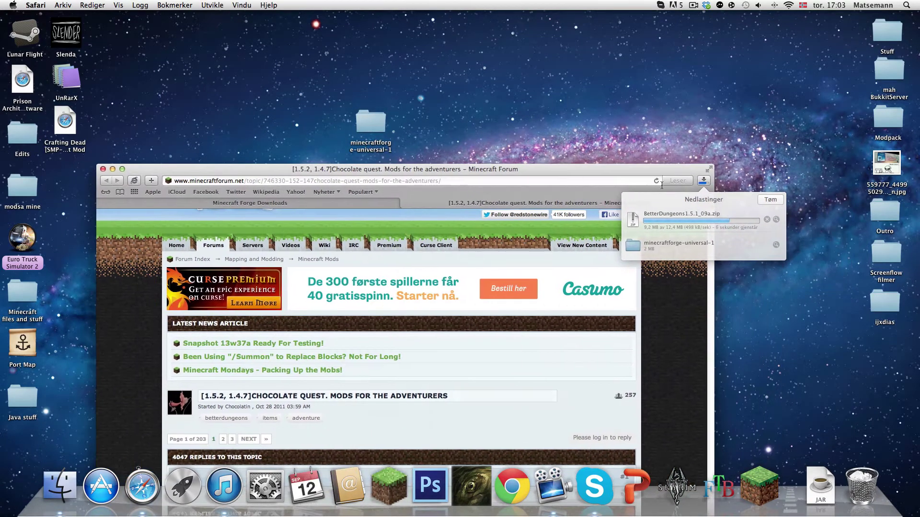
Step: Clear the finished entry from the downloads list and put the downloaded Better Dungeons folder on the desktop
left_click(763, 199)
left_click(672, 151)
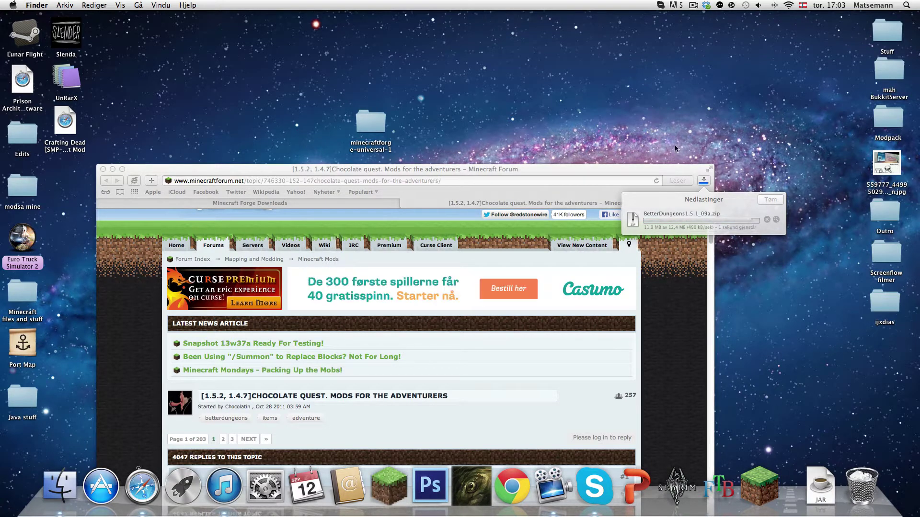
left_click_drag(740, 184, 824, 269)
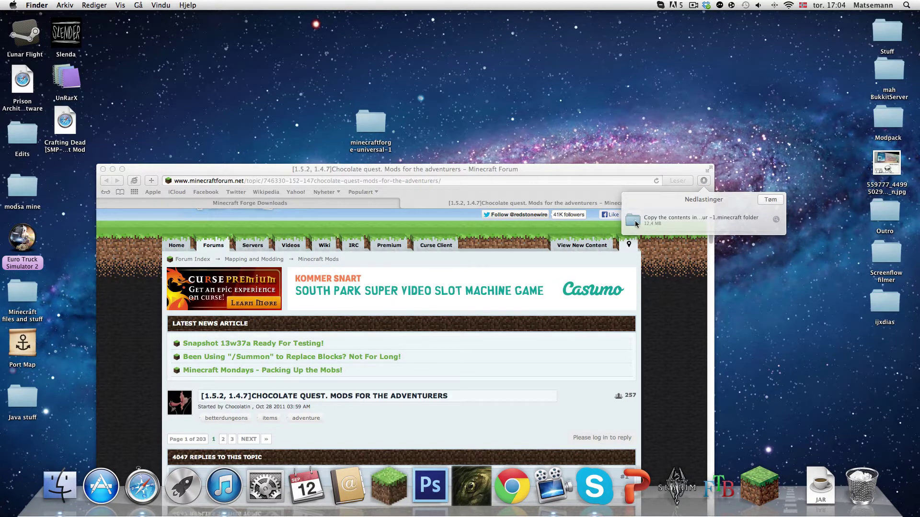
left_click_drag(632, 223, 431, 140)
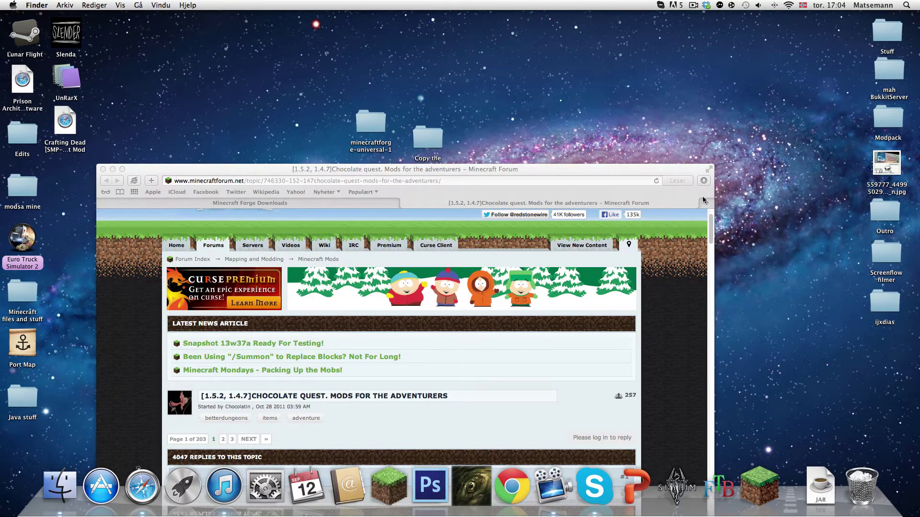
Step: Clear the downloads list, minimize the browser, and place the Better Dungeons folder beside the minecraftforge-universal-1 folder
left_click(703, 184)
left_click(704, 181)
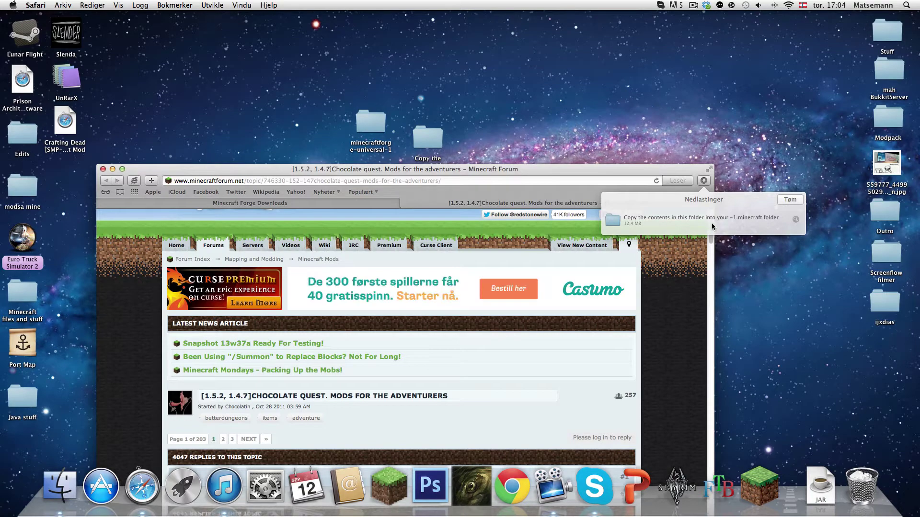
left_click(789, 199)
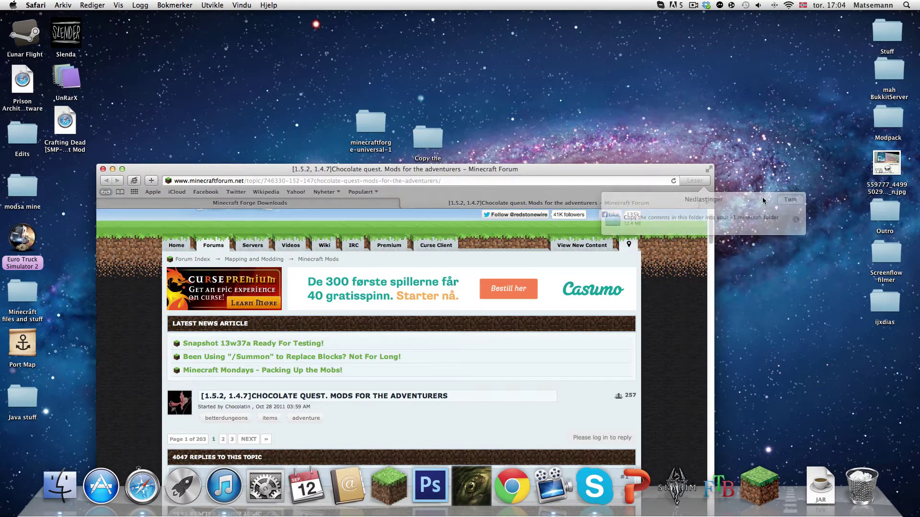
left_click(113, 169)
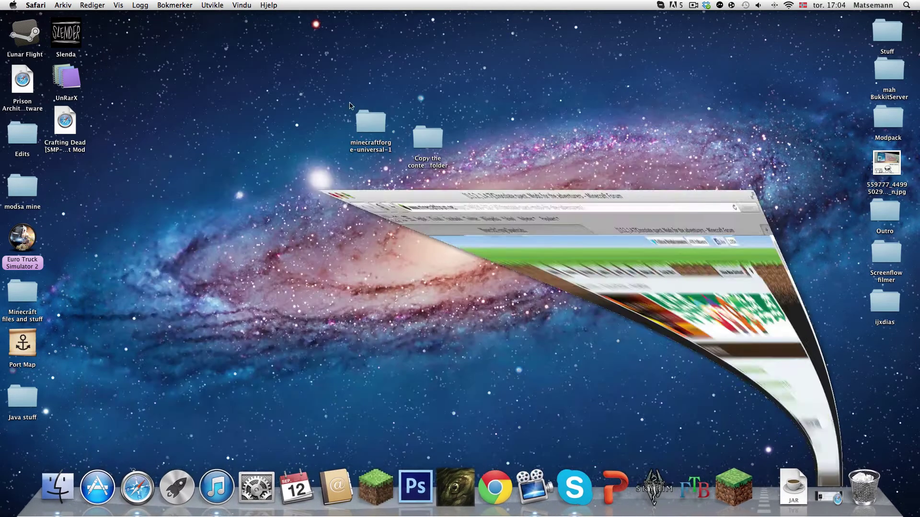
left_click_drag(428, 136, 474, 123)
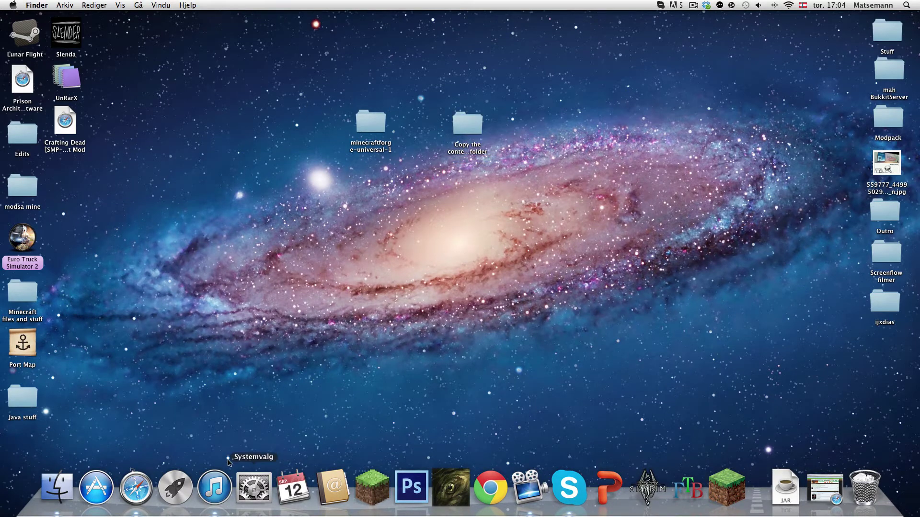
Step: Open the bin folder inside Library's Application Support/minecraft folder in Finder
left_click(67, 503)
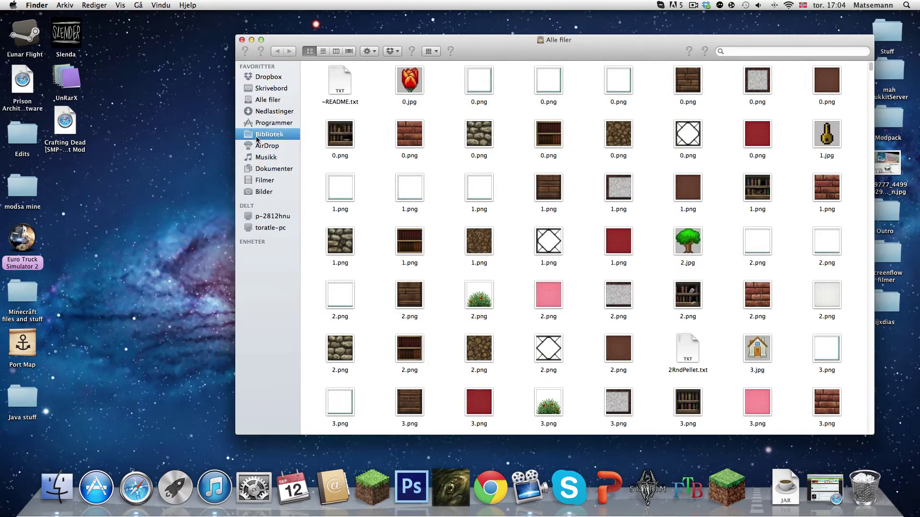
left_click(266, 134)
double_click(407, 85)
double_click(409, 132)
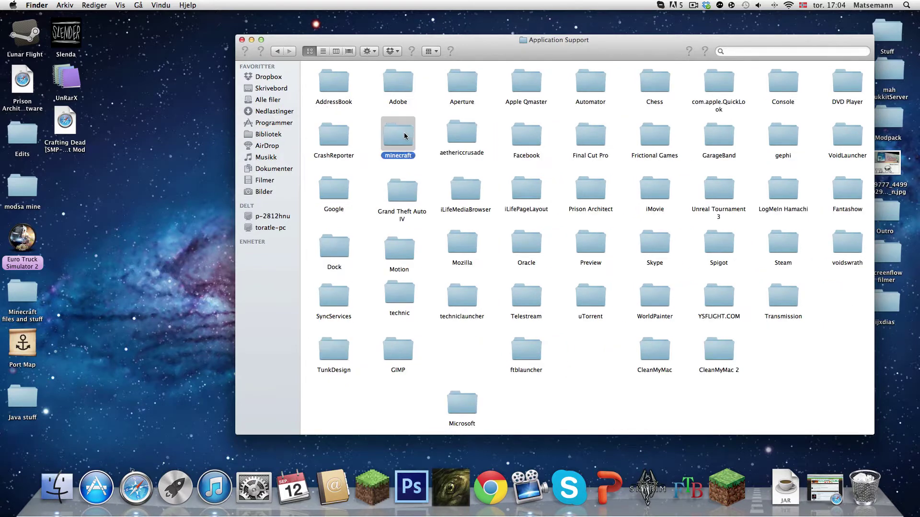
double_click(334, 84)
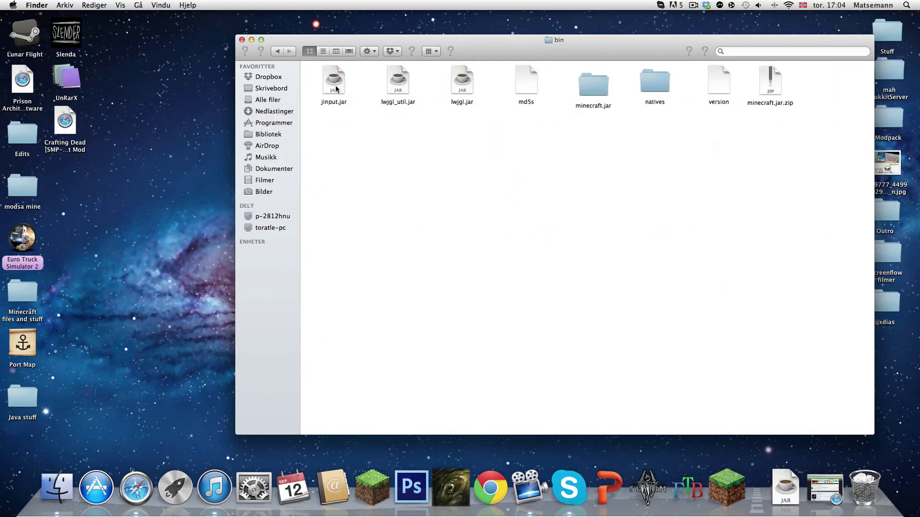
Step: Try to rename minecraft.jar.zip to minecraft.jar while the minecraft.jar folder is still in bin
left_click(771, 87)
left_click(786, 102)
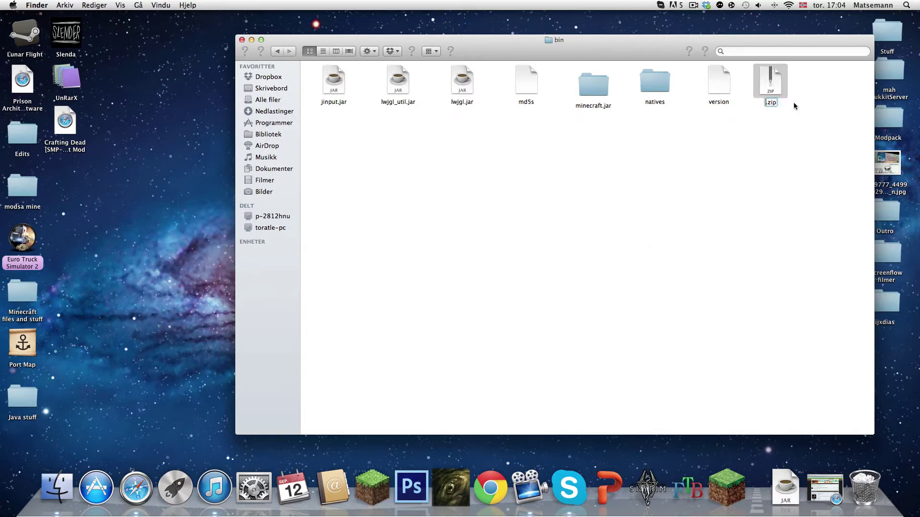
left_click(762, 102)
key("Delete")
key("Delete")
key("Delete")
key("Delete")
key("Delete")
key("Delete")
key("Delete")
type("aft.a")
key("BackSpace")
type("jar")
key("BackSpace")
key("BackSpace")
key("BackSpace")
key("BackSpace")
key("Return")
left_click(522, 167)
left_click(525, 163)
Step: Move the minecraft.jar folder to the Trash and rename minecraft.jar.zip to minecraft.jar, placing it where the folder was
left_click_drag(593, 84, 864, 485)
left_click(779, 103)
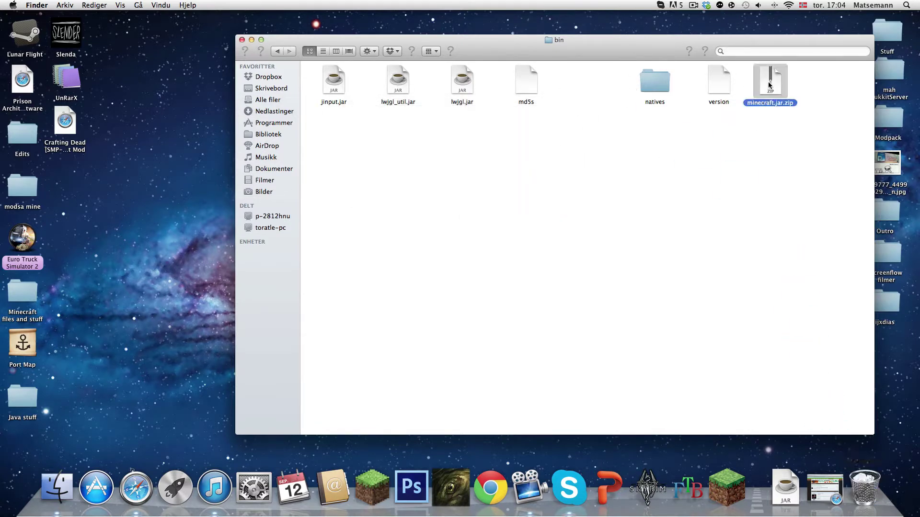
left_click(788, 101)
key("BackSpace")
key("BackSpace")
key("BackSpace")
key("BackSpace")
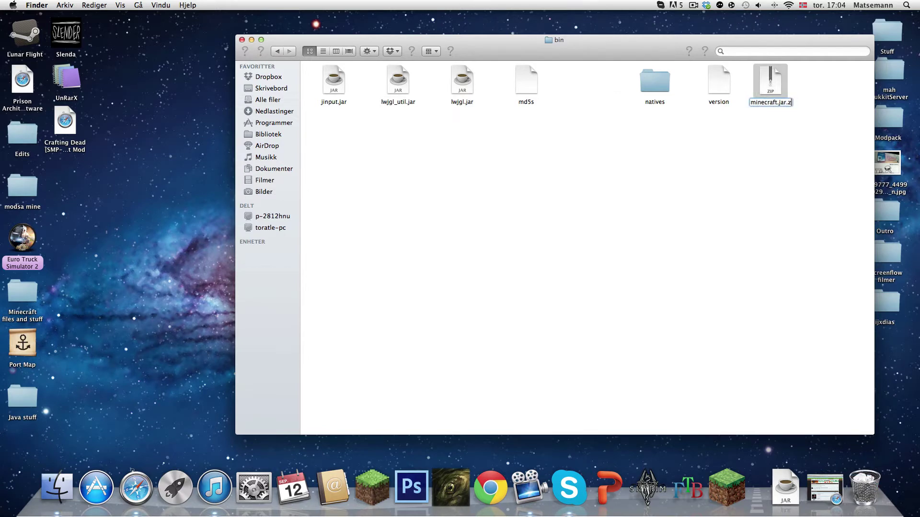
key("Return")
left_click(536, 170)
left_click_drag(770, 80, 587, 91)
left_click(596, 135)
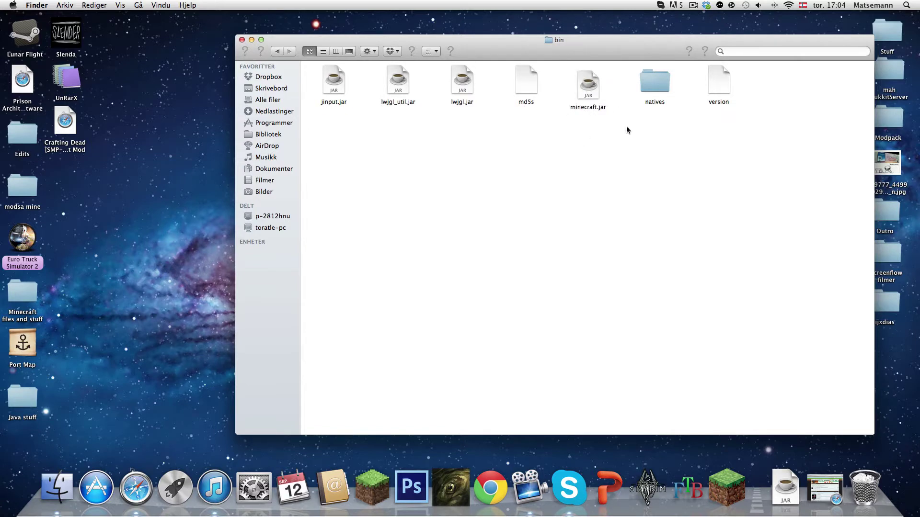
Step: Rename minecraft.jar to minecraft.jar.zip and accept the .zip extension
left_click(588, 90)
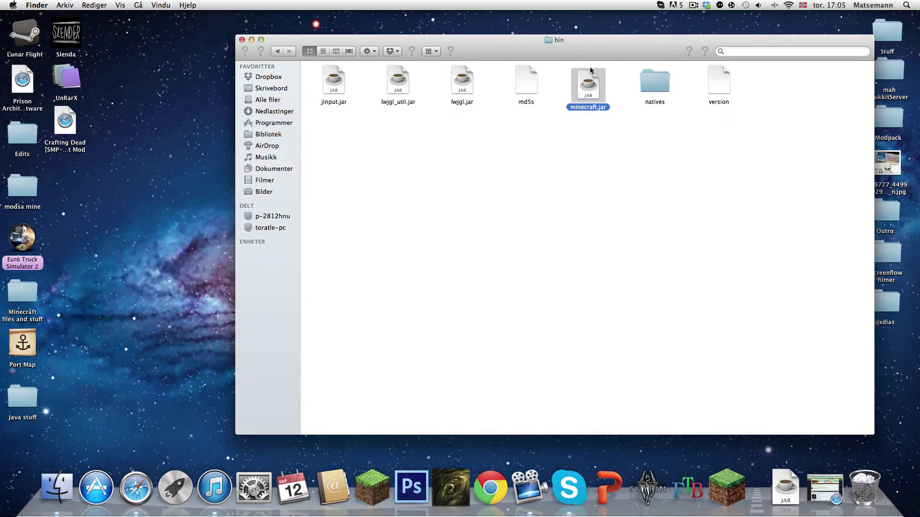
key("Return")
left_click(606, 108)
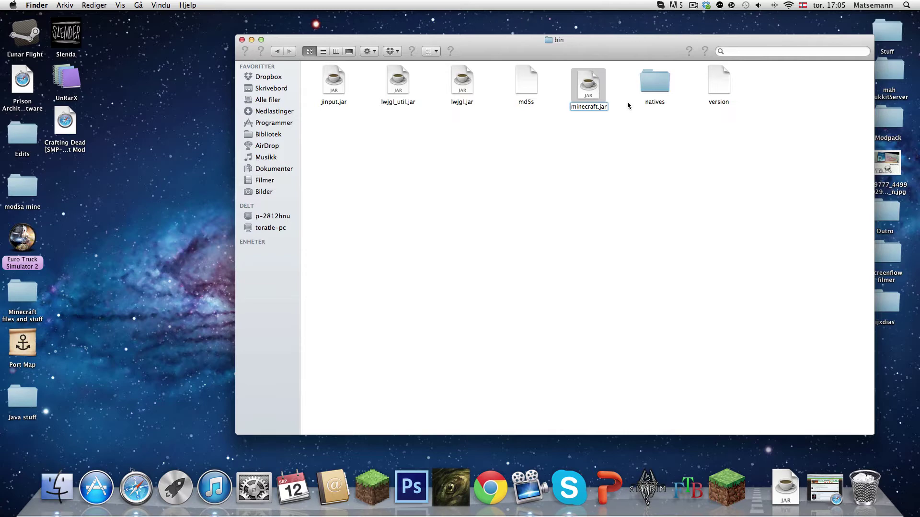
type(".zip")
key("Return")
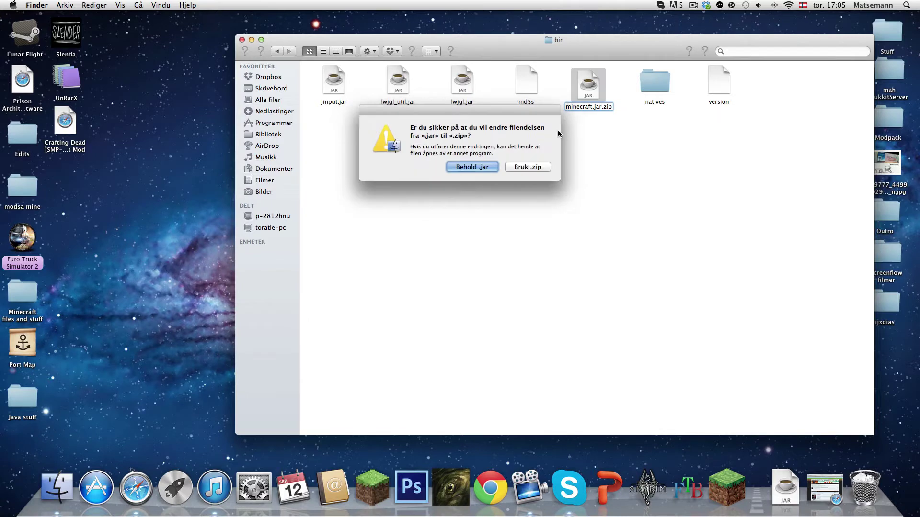
left_click(526, 167)
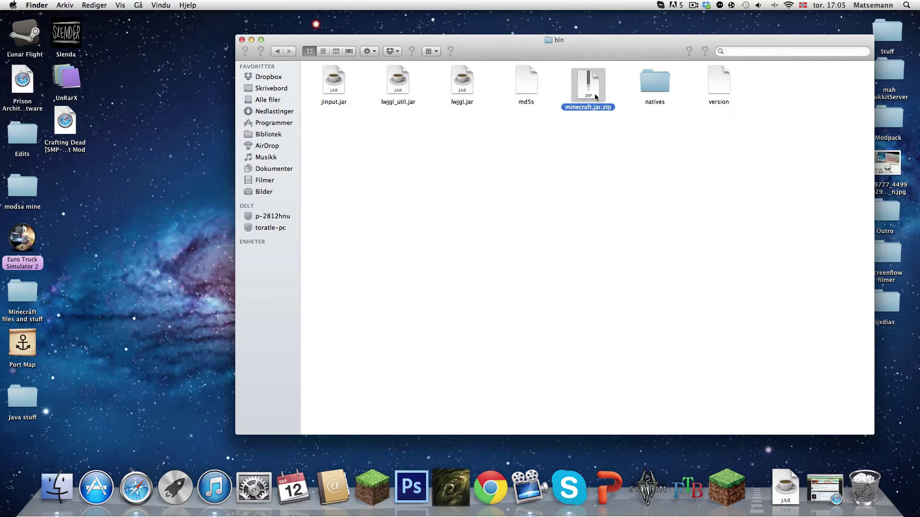
Step: Extract minecraft.jar.zip in the bin folder and move the archive away from the extracted folder
double_click(579, 91)
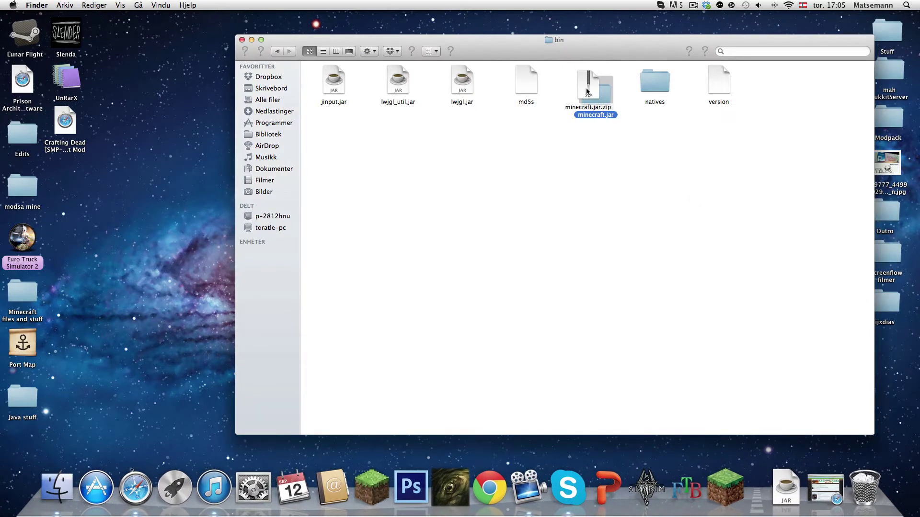
left_click_drag(778, 90, 778, 90)
left_click(577, 89)
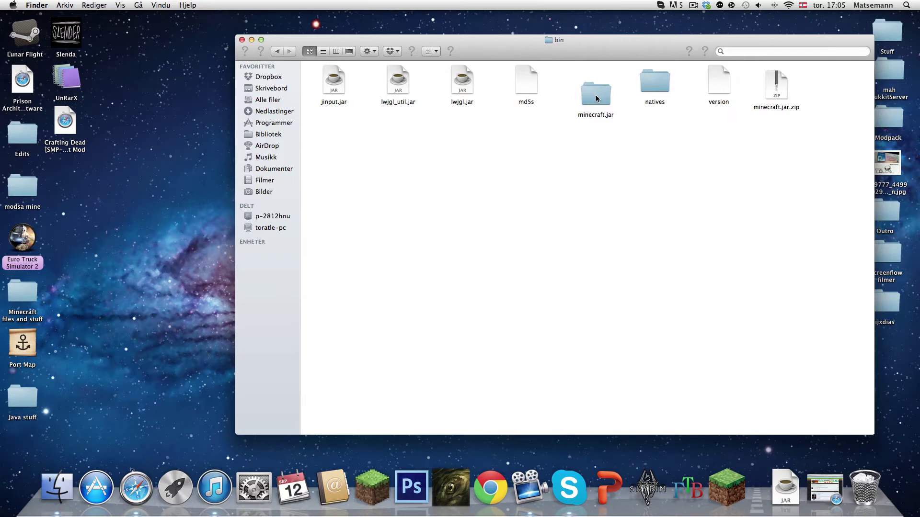
Step: Open the extracted minecraft.jar folder and the desktop's minecraftforge-universal-1 folder in separate windows side by side
double_click(597, 94)
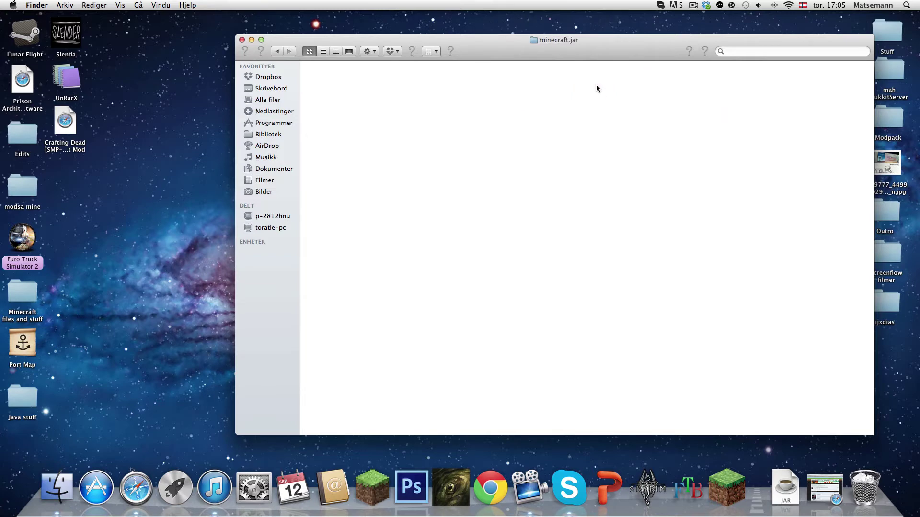
left_click_drag(510, 59, 692, 35)
left_click_drag(375, 119, 182, 92)
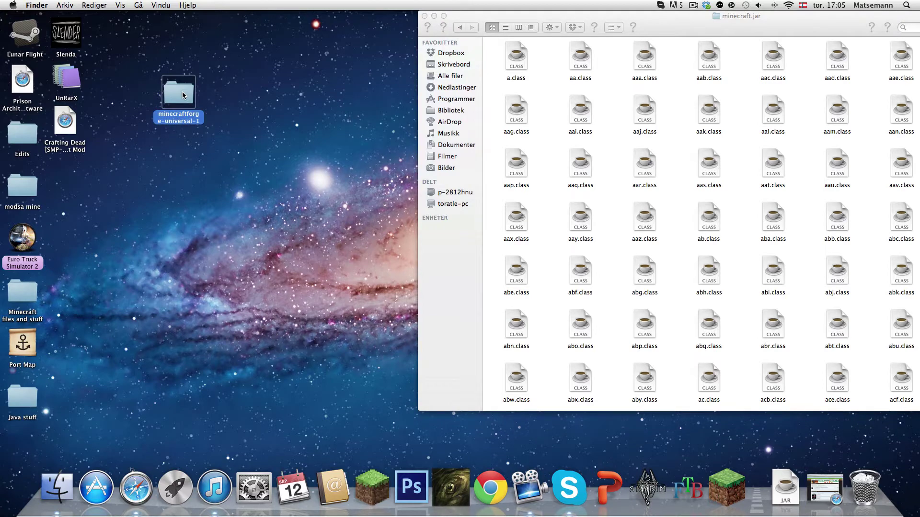
double_click(182, 91)
left_click_drag(525, 21, 189, 44)
left_click(303, 53)
left_click(294, 36)
Step: Show the minecraft.jar folder's contents as a list sorted by name in ascending order
left_click(484, 26)
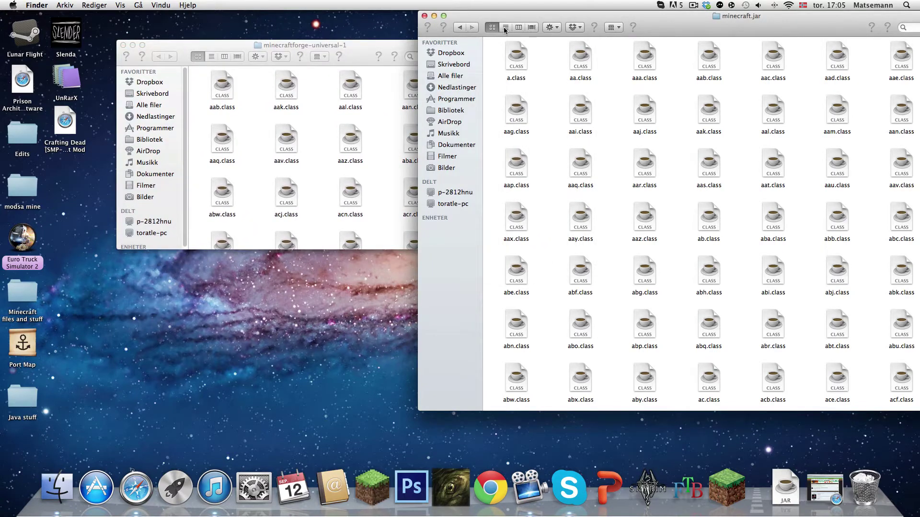
left_click(506, 28)
left_click_drag(526, 53, 527, 102)
left_click(518, 41)
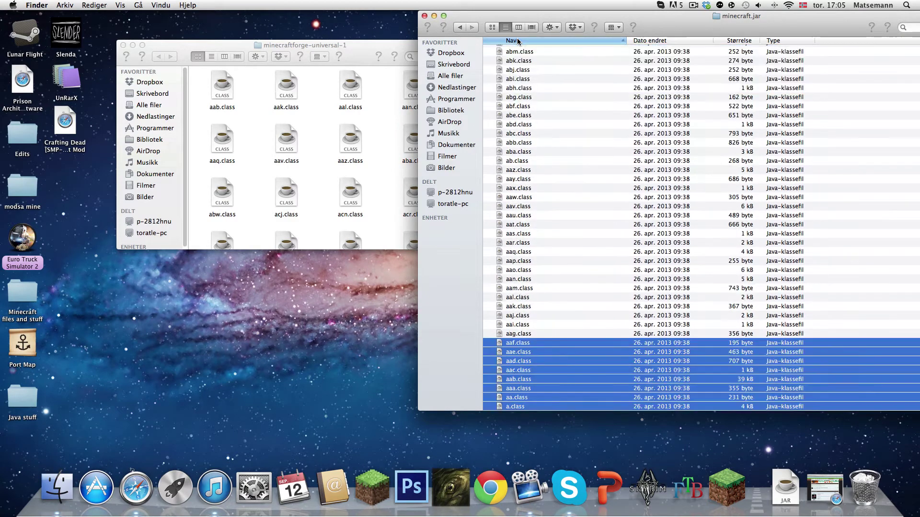
left_click(517, 41)
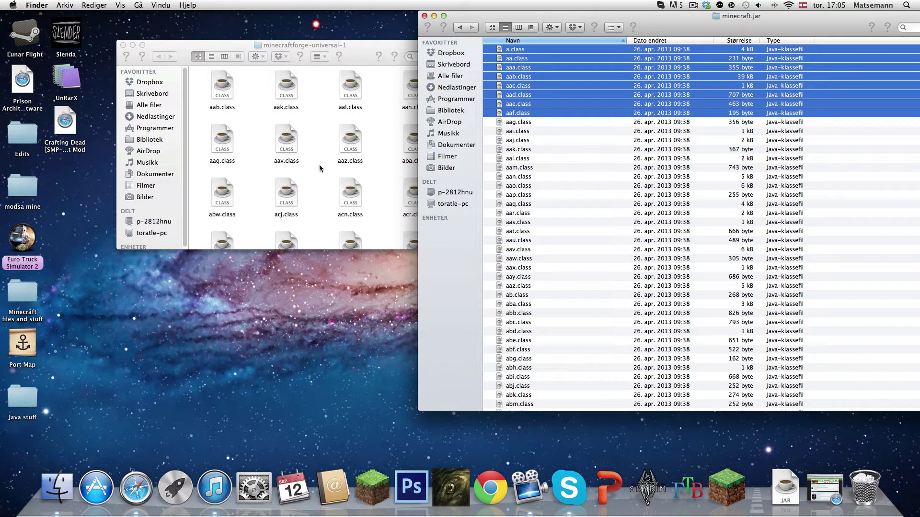
left_click(514, 149)
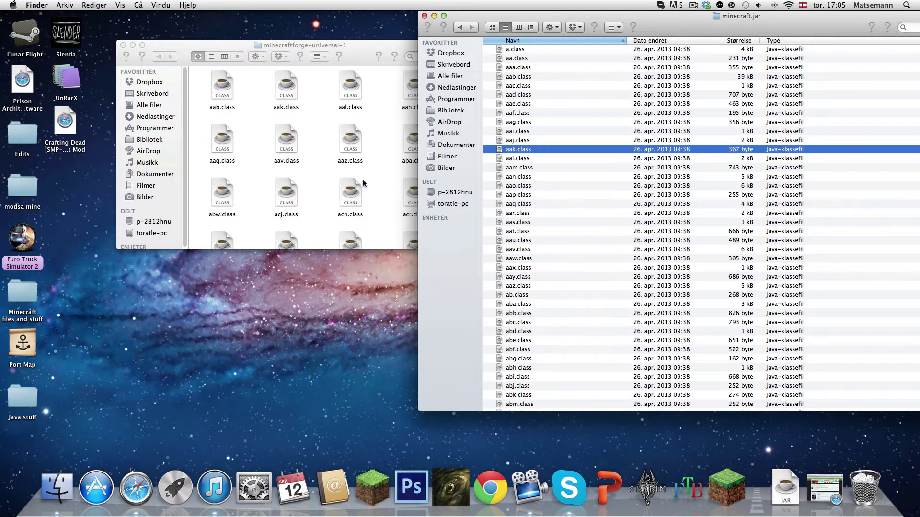
Step: Move all files from the minecraftforge-universal-1 folder into the minecraft.jar folder, replacing every existing duplicate
left_click(389, 150)
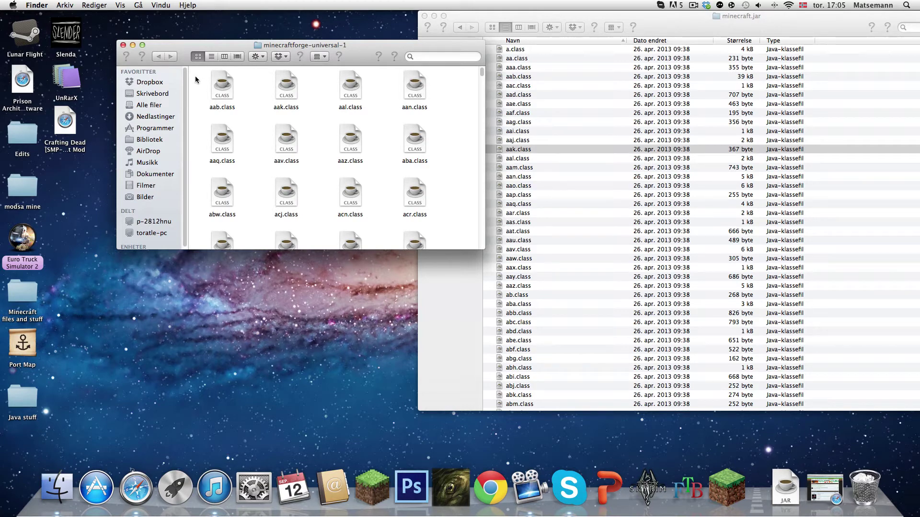
left_click_drag(205, 105, 460, 364)
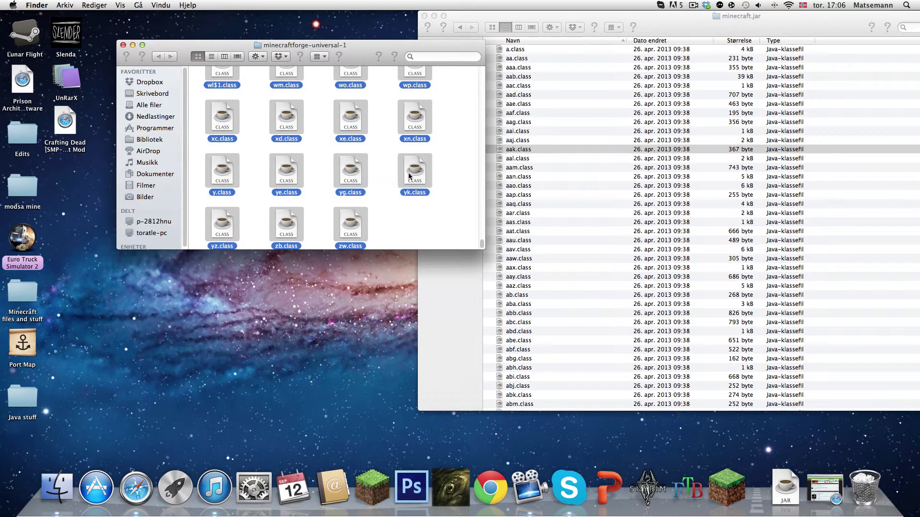
left_click_drag(412, 176, 578, 169)
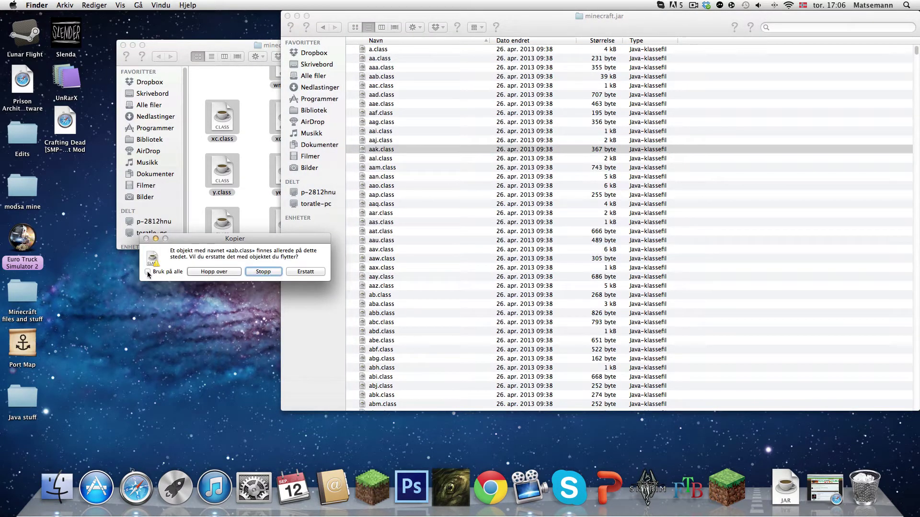
left_click(307, 272)
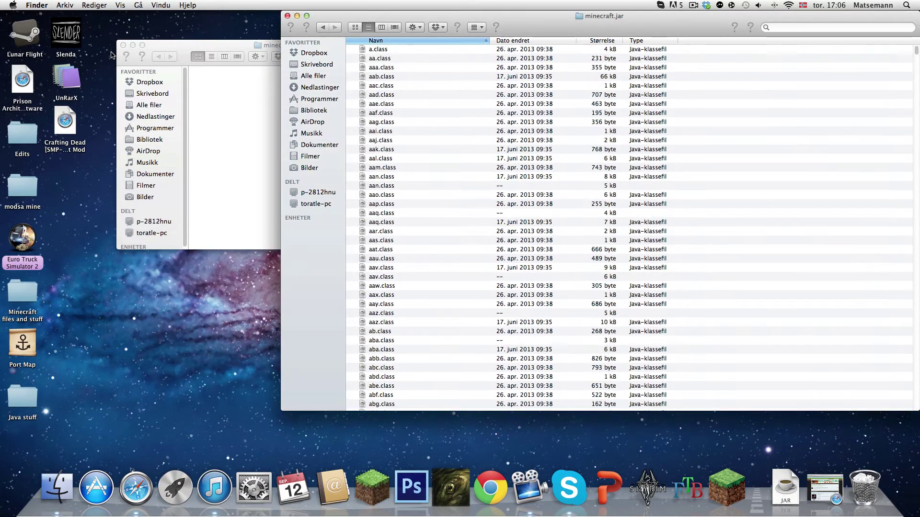
Step: Close the minecraftforge-universal-1 window and move that desktop folder to the Trash
left_click(123, 45)
left_click(213, 144)
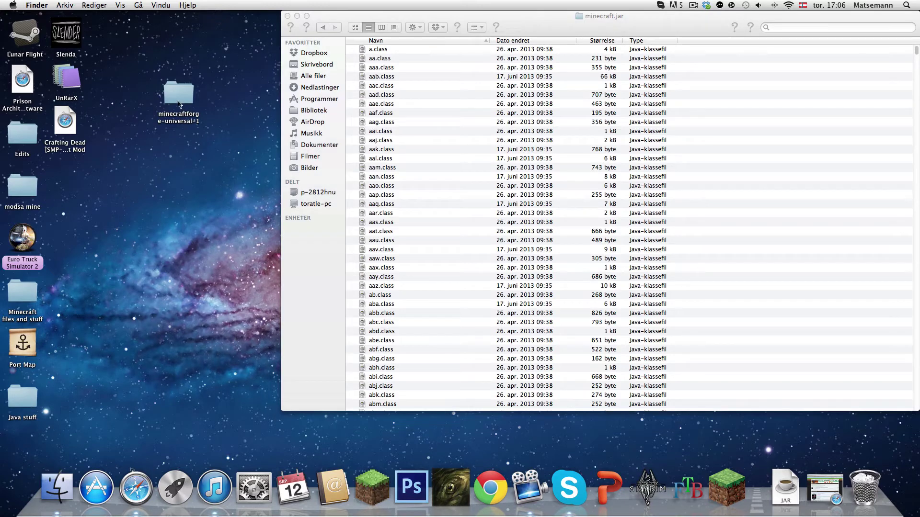
left_click_drag(175, 101, 864, 486)
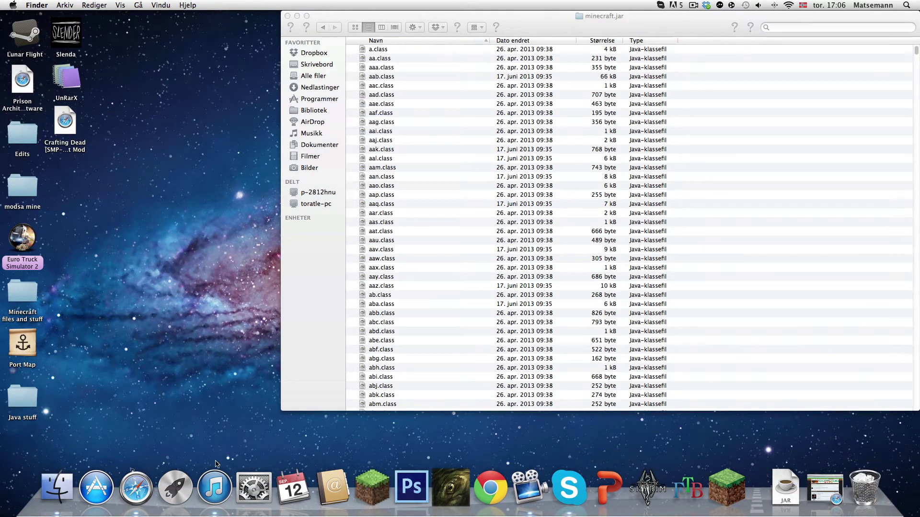
Step: Launch Minecraft, minimise the minecraft.jar window and log in with the remembered account
left_click(373, 506)
left_click(297, 15)
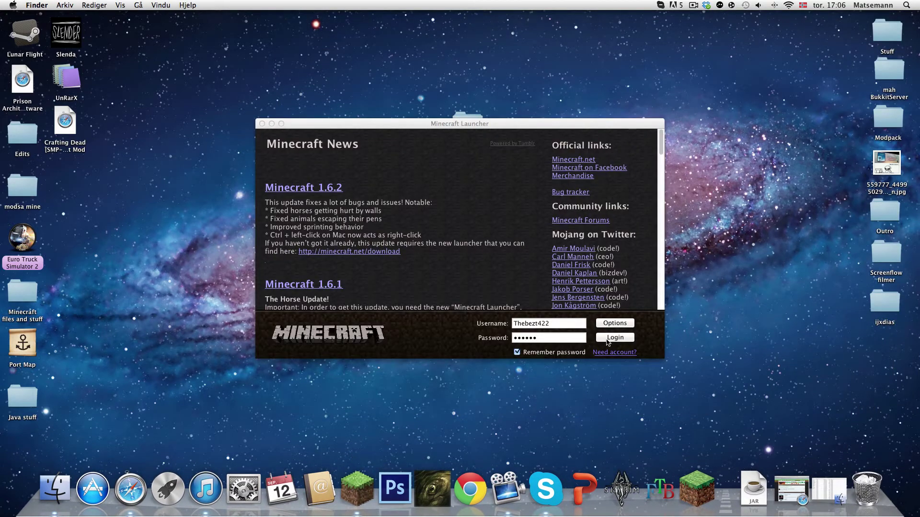
left_click(606, 339)
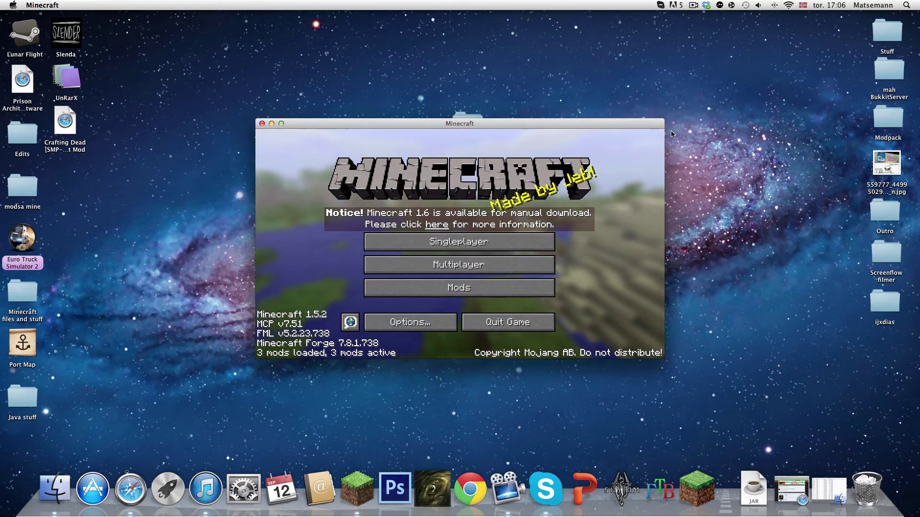
left_click_drag(676, 115, 201, 186)
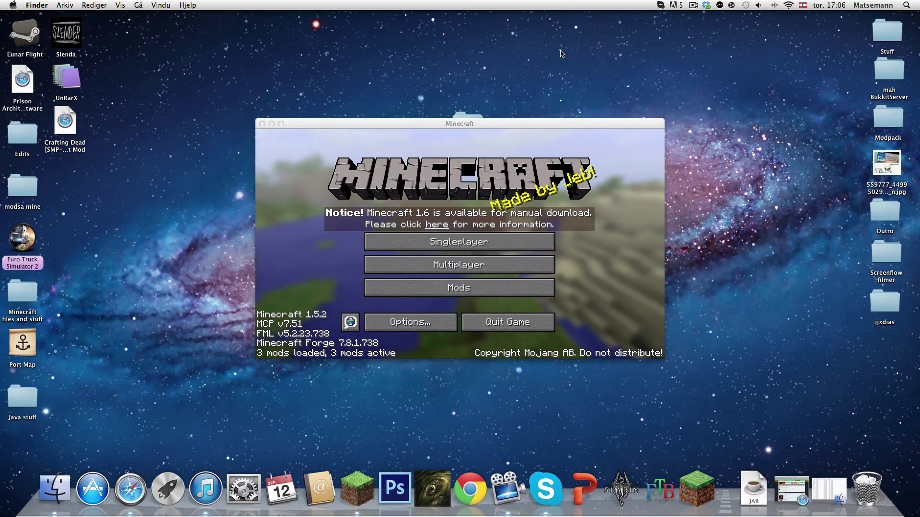
left_click_drag(676, 99, 473, 233)
left_click_drag(649, 163, 117, 373)
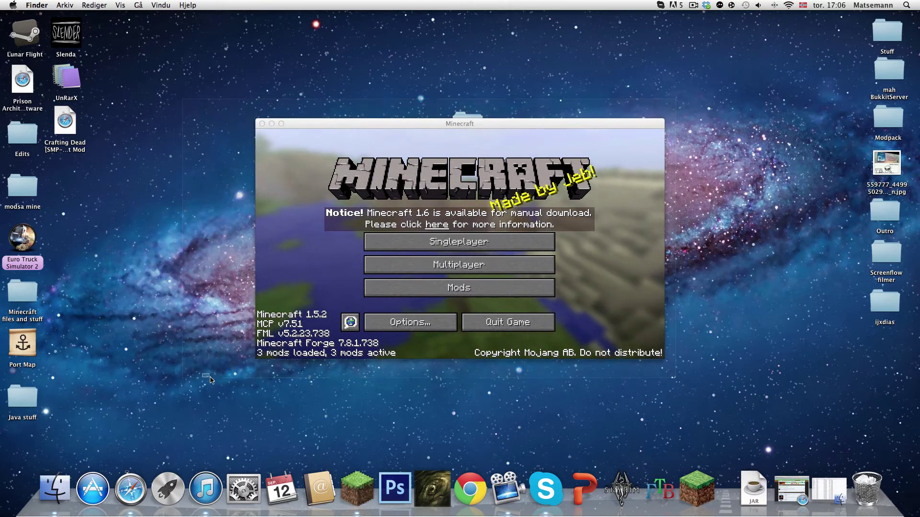
Step: Move the Minecraft window aside and quit the game
left_click_drag(551, 125, 774, 144)
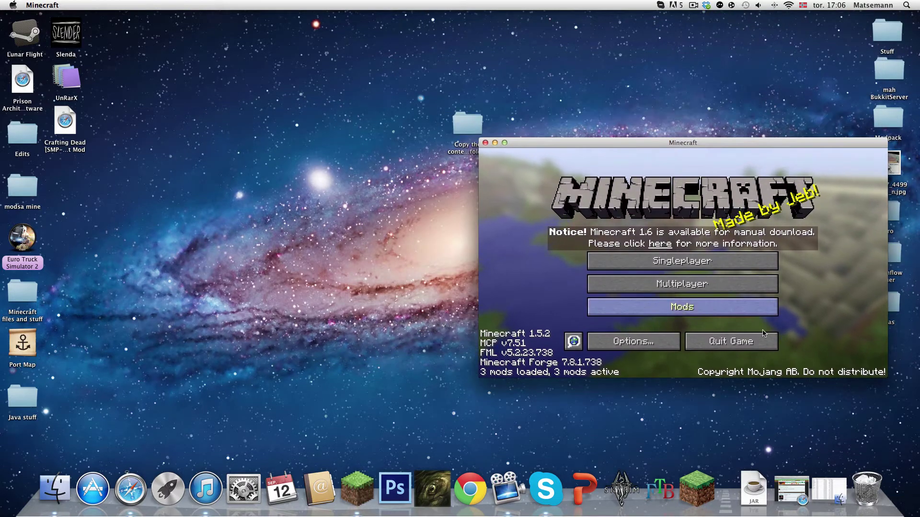
left_click(731, 341)
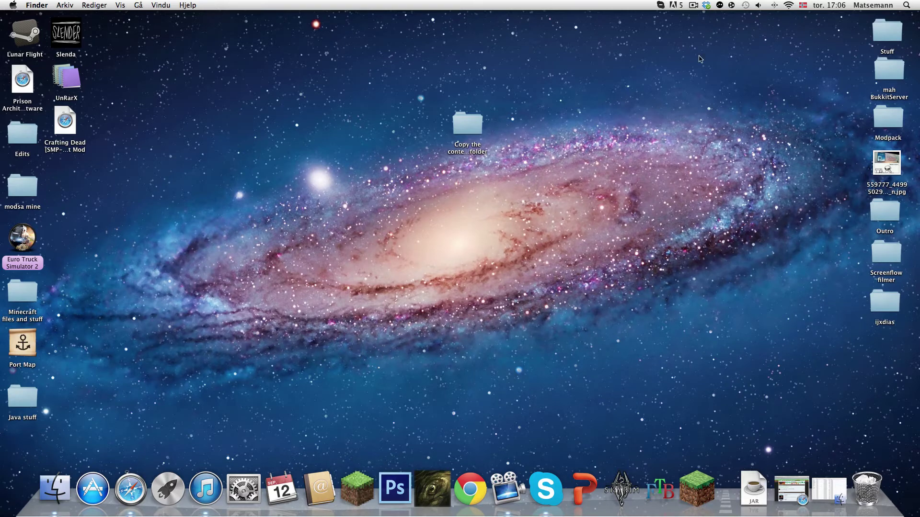
left_click_drag(733, 91, 710, 232)
left_click_drag(314, 103, 357, 191)
Step: Restore the minimised minecraft.jar folder window and go back to the parent minecraft folder
left_click(826, 491)
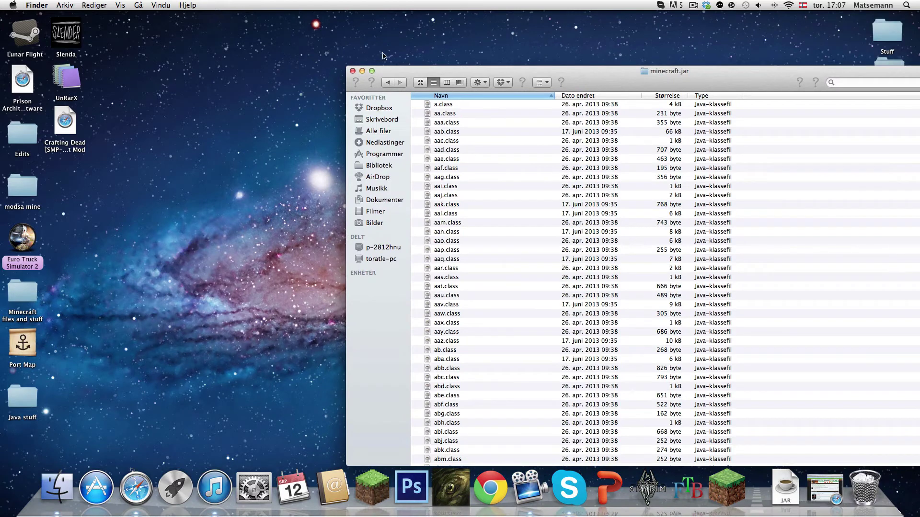
left_click(330, 51)
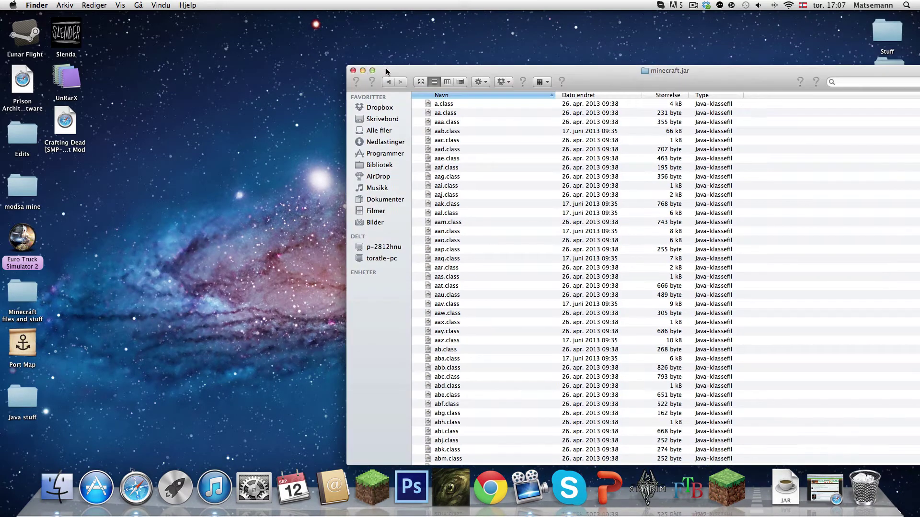
left_click_drag(399, 70, 595, 32)
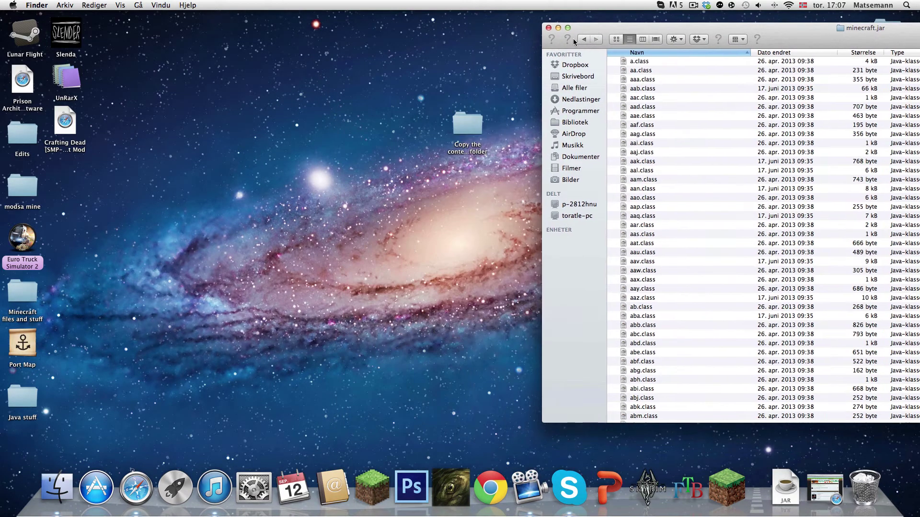
left_click(582, 40)
left_click(583, 40)
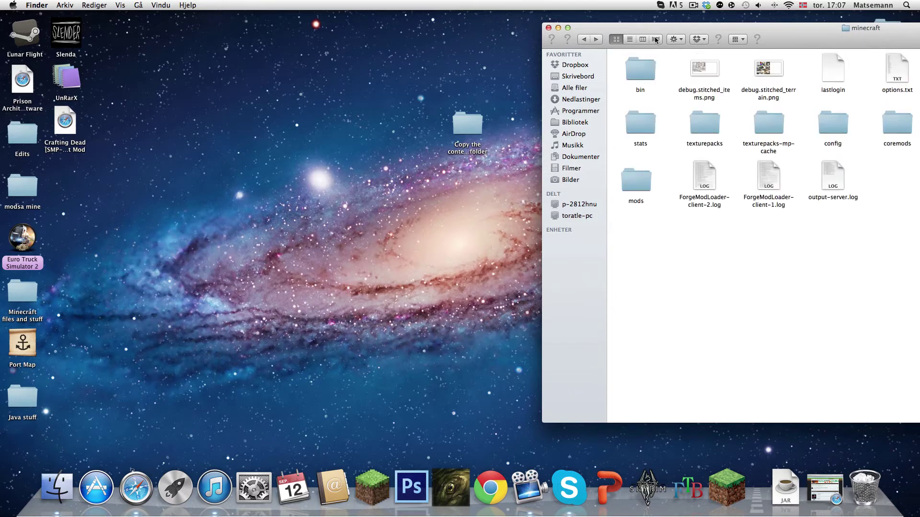
Step: Arrange the minecraft folder window and the desktop's "Copy the contents" folder so that both are accessible side by side
left_click_drag(648, 31, 583, 20)
left_click_drag(458, 118, 246, 39)
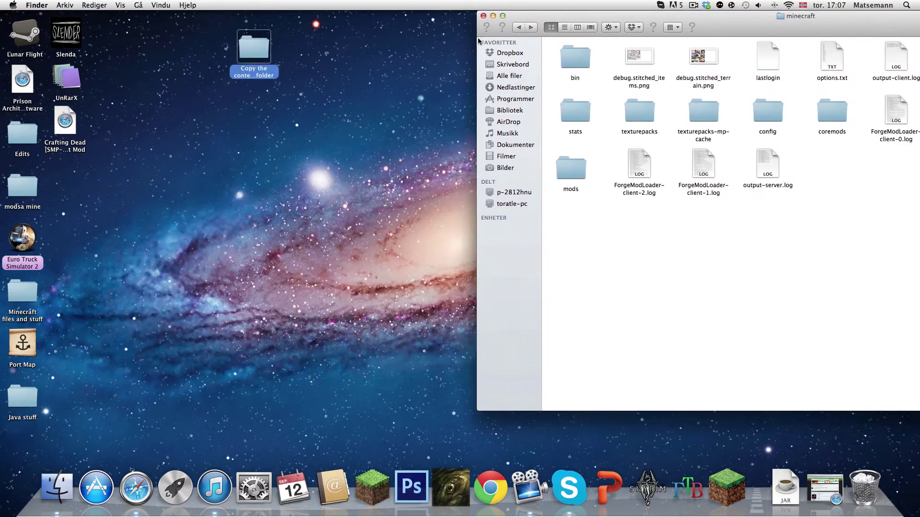
left_click(310, 59)
left_click_drag(598, 17, 426, 17)
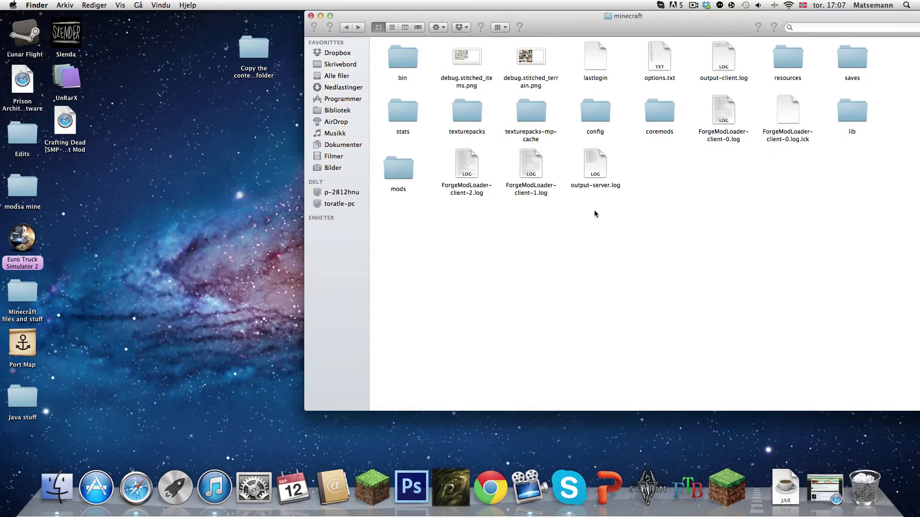
left_click(662, 113)
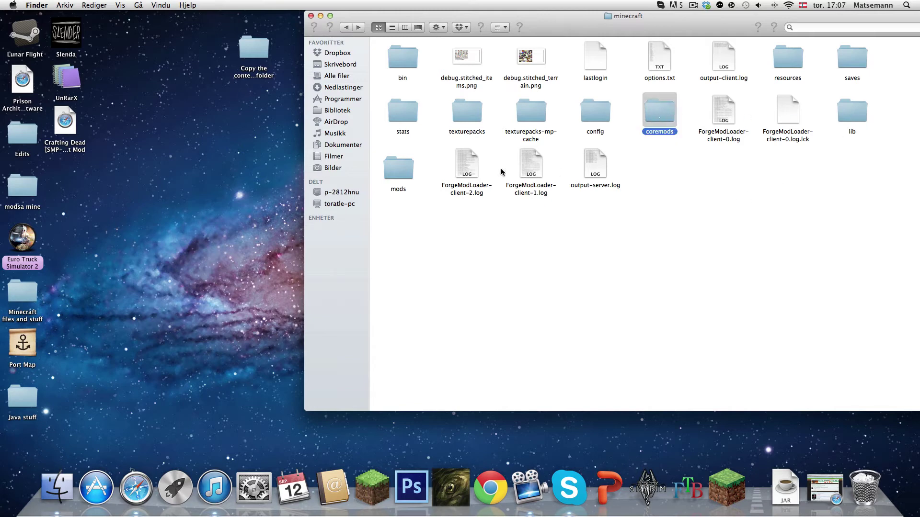
left_click(399, 168)
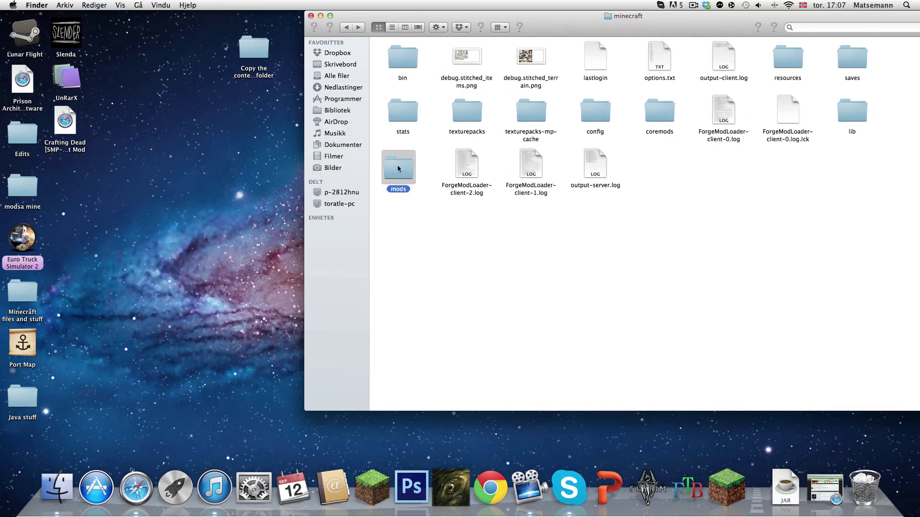
left_click(460, 178)
left_click(538, 170)
left_click(570, 175)
left_click(721, 120)
left_click(762, 162)
Step: Open the minecraft folder's mods subfolder and the desktop's "Copy the contents" folder in separate, offset windows
double_click(394, 171)
left_click_drag(255, 43, 139, 32)
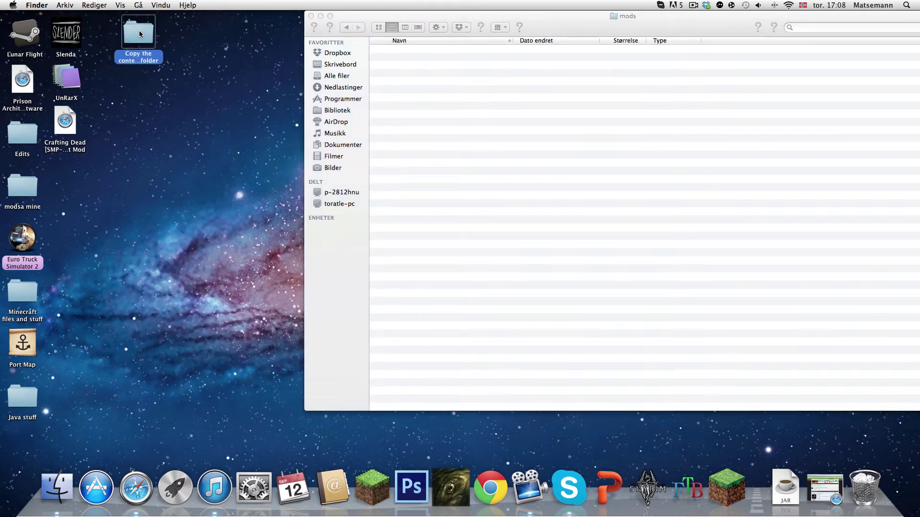
double_click(139, 30)
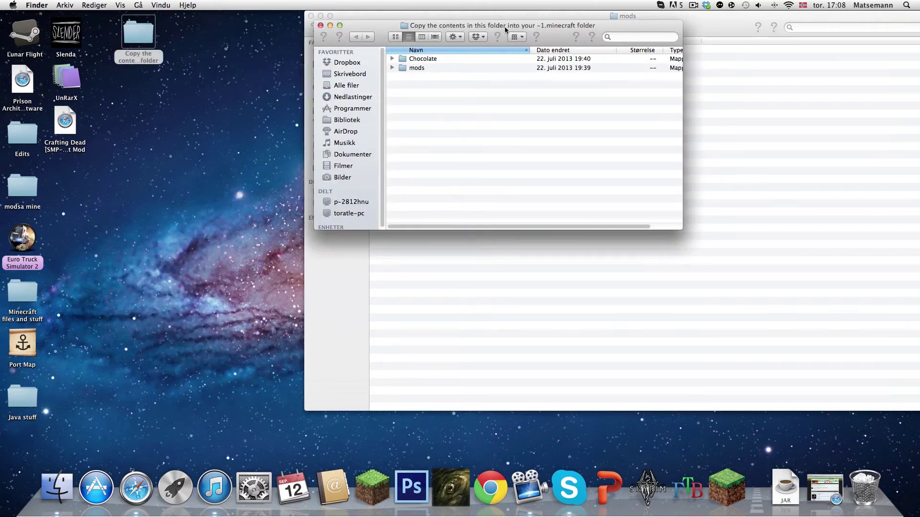
left_click(249, 109)
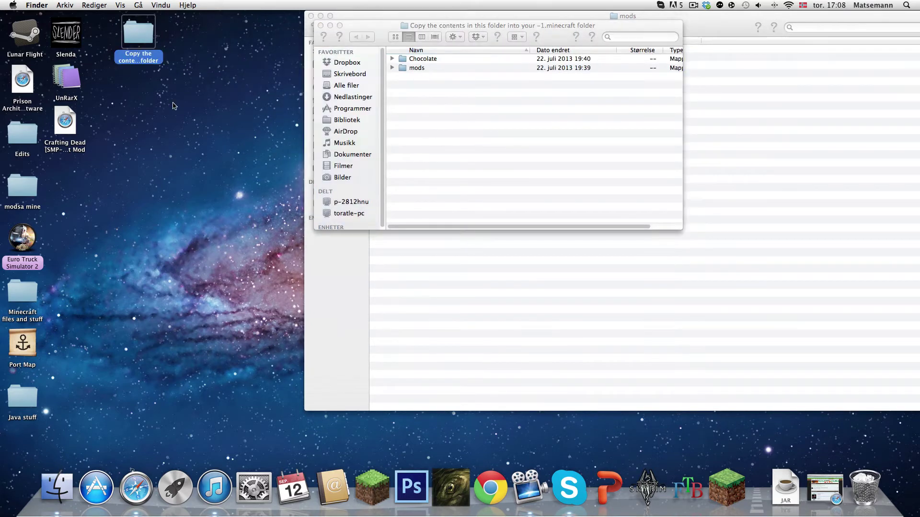
left_click(477, 125)
left_click_drag(379, 32, 208, 151)
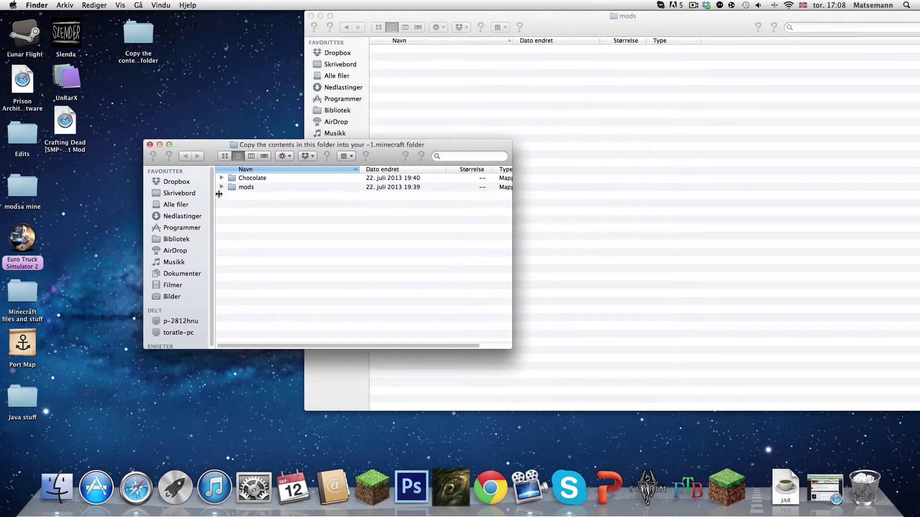
Step: Move BetterDungeons.zip from the download's mods subfolder into Minecraft's mods folder
double_click(245, 187)
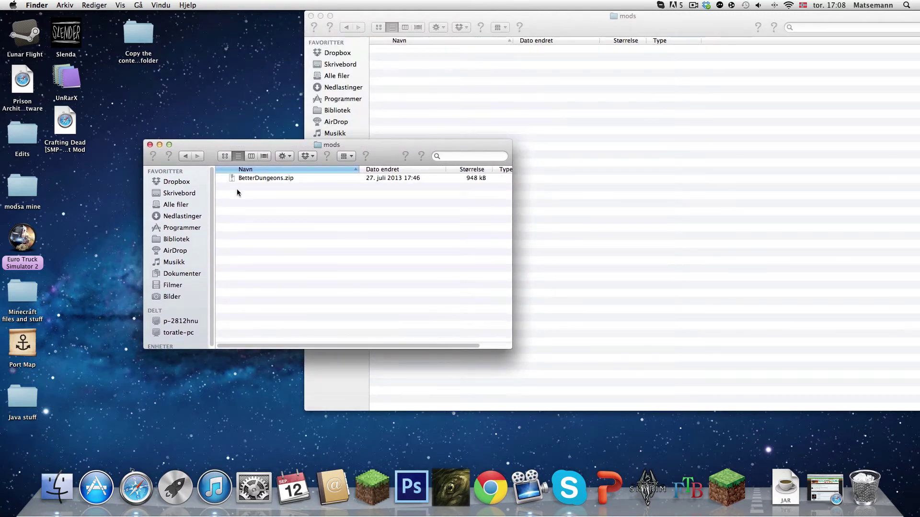
left_click(262, 175)
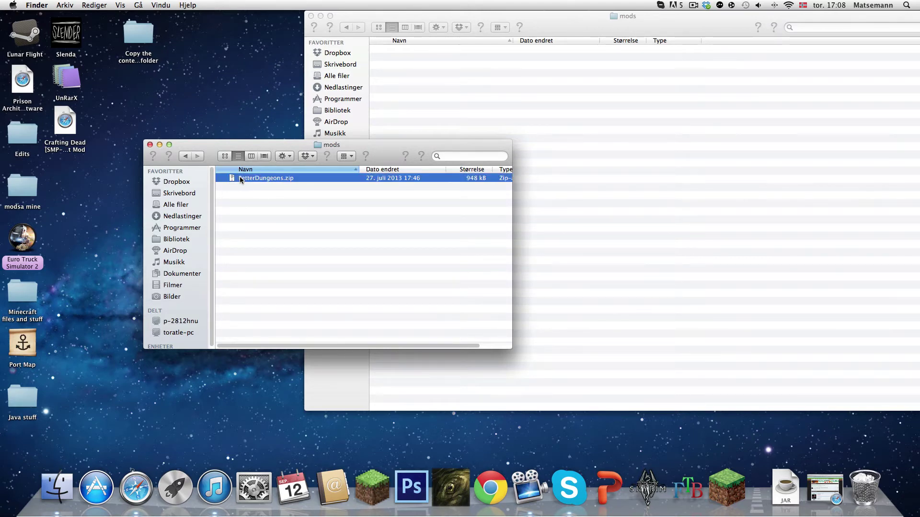
left_click_drag(232, 179, 492, 101)
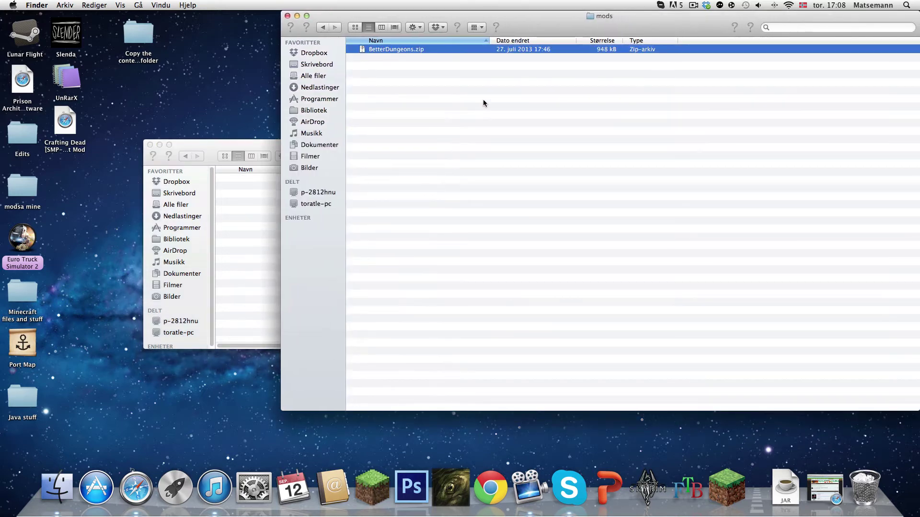
Step: Go back to the parent folder in both windows and move the Chocolate folder into the minecraft folder
left_click(322, 27)
left_click(175, 164)
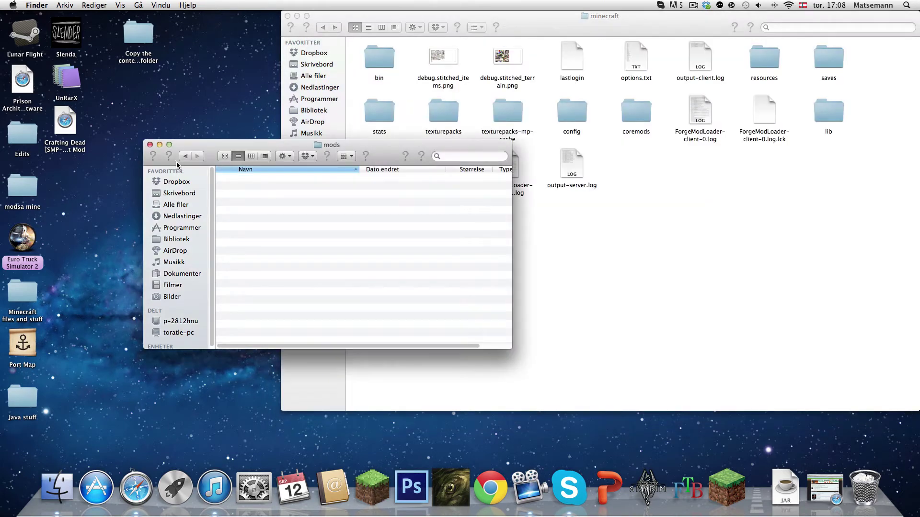
left_click(183, 157)
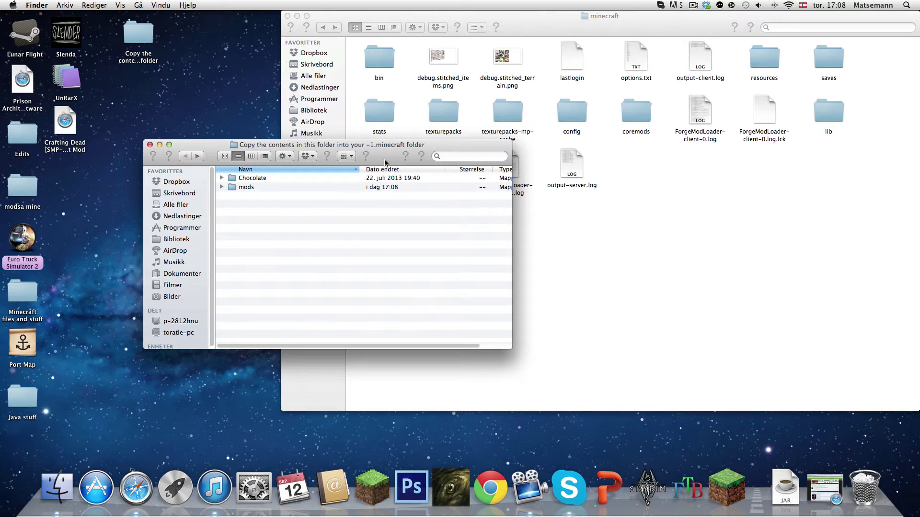
left_click_drag(385, 162, 308, 122)
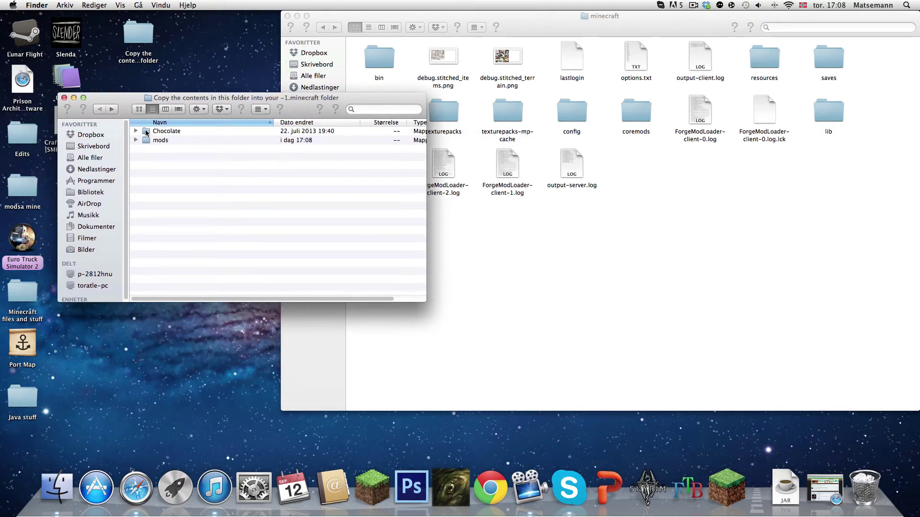
left_click_drag(147, 135, 636, 180)
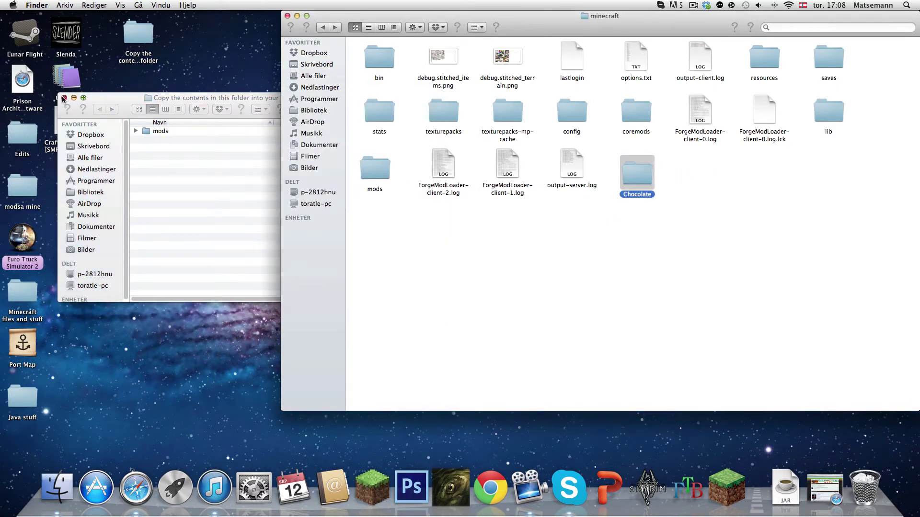
Step: Close the "Copy the contents" window and move that desktop folder to the Trash
left_click(64, 98)
left_click_drag(138, 34, 875, 513)
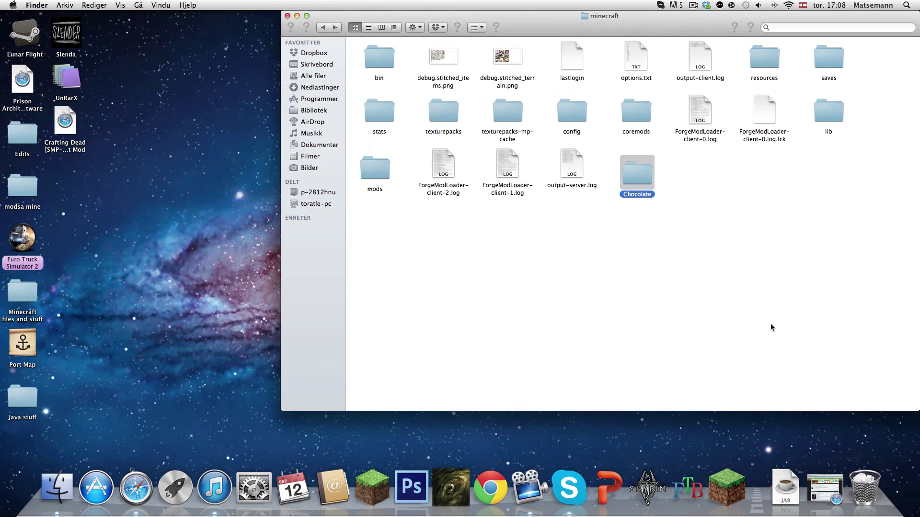
Step: Reposition the Chocolate folder in line with output-server.log in the minecraft folder and clear the selection
left_click(479, 65)
left_click_drag(349, 52, 812, 305)
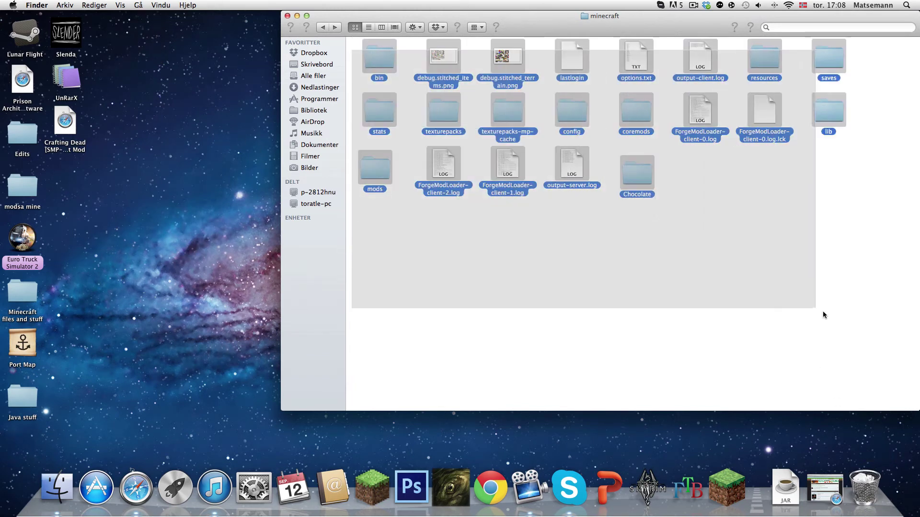
left_click(832, 250)
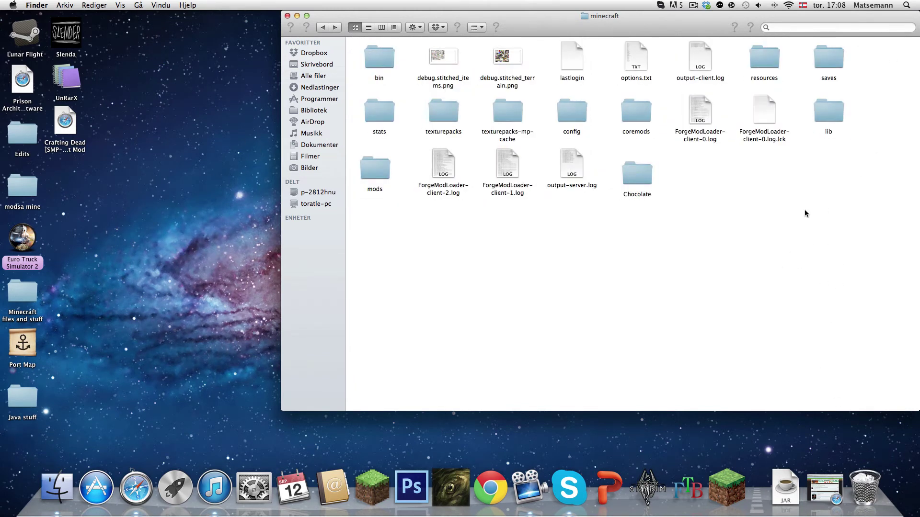
left_click_drag(653, 191, 644, 185)
left_click(643, 219)
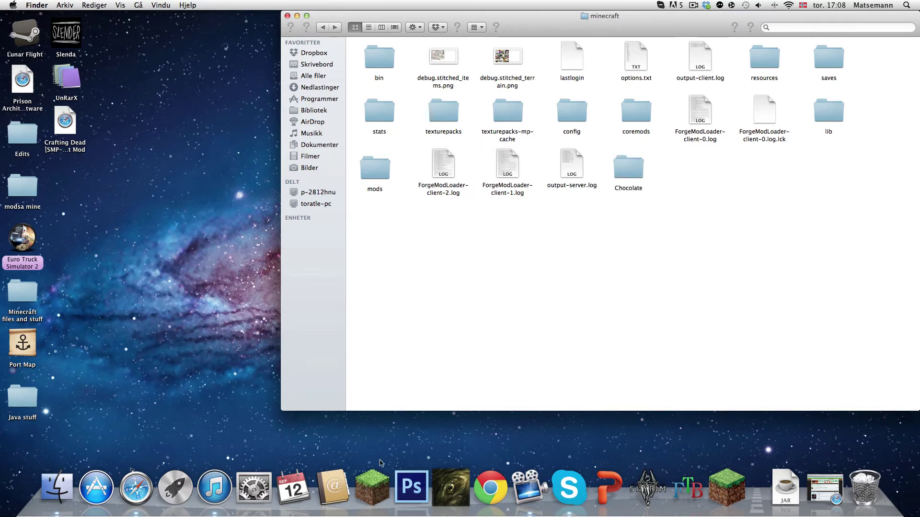
Step: Close the minecraft folder window, then launch Minecraft and log in with the remembered account
left_click(287, 16)
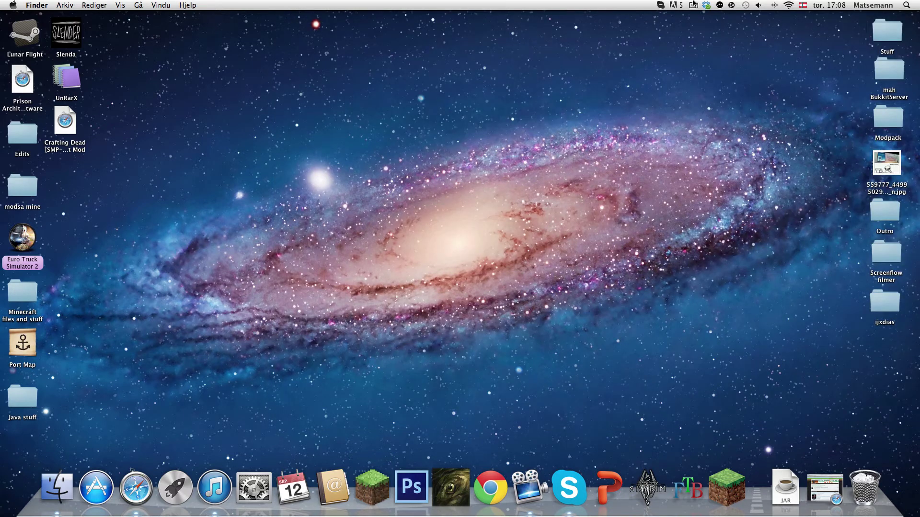
left_click(706, 5)
left_click(694, 5)
left_click(716, 24)
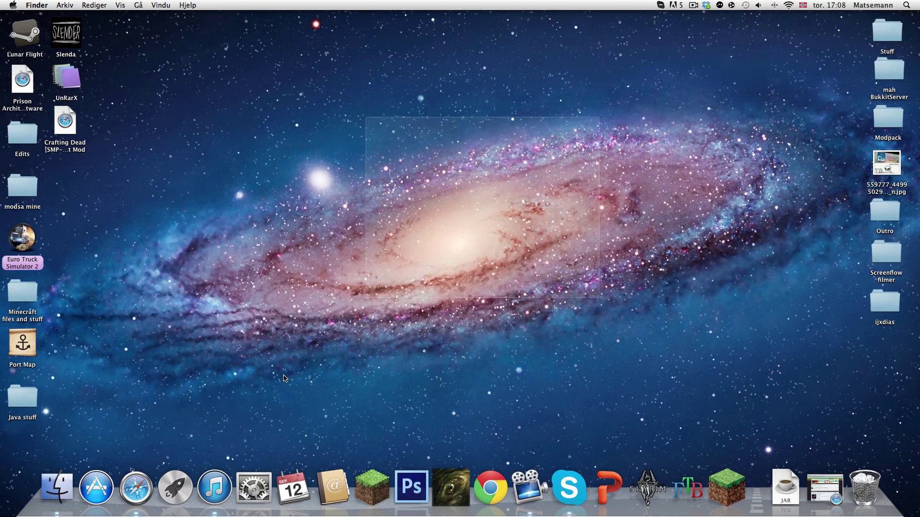
left_click(367, 494)
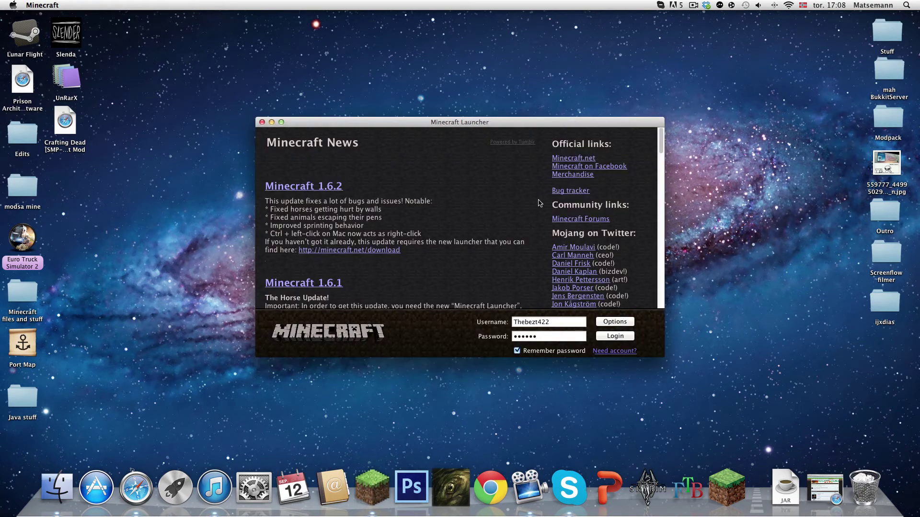
left_click(604, 336)
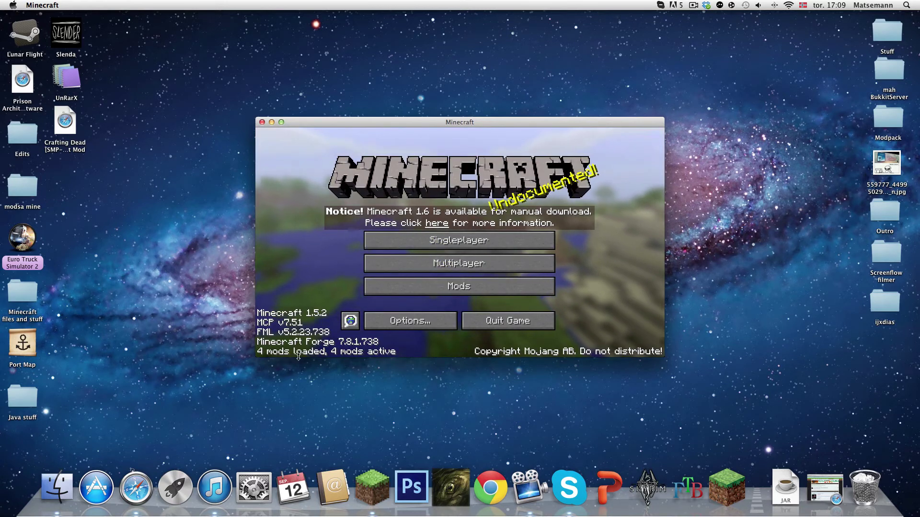
Step: Check the details of the Better dungeons entry in Minecraft's mod list and return to the title screen
left_click(396, 284)
left_click(306, 178)
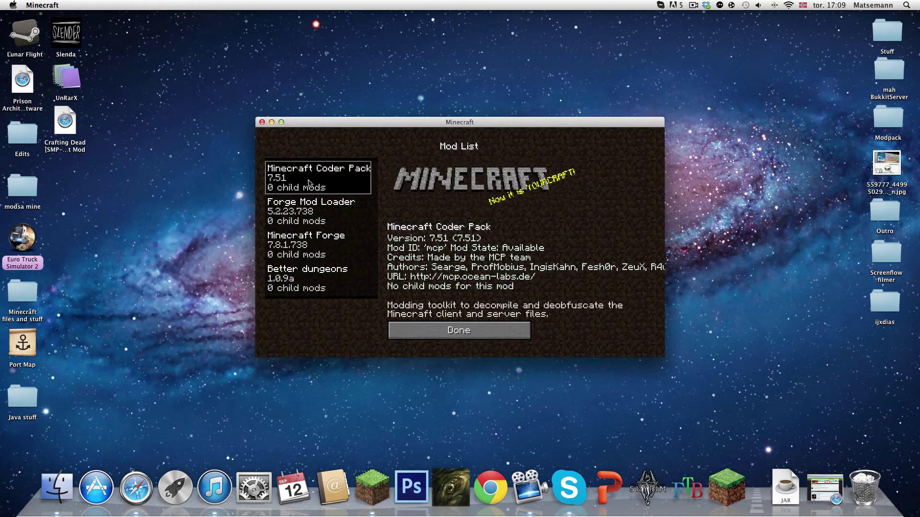
left_click(290, 280)
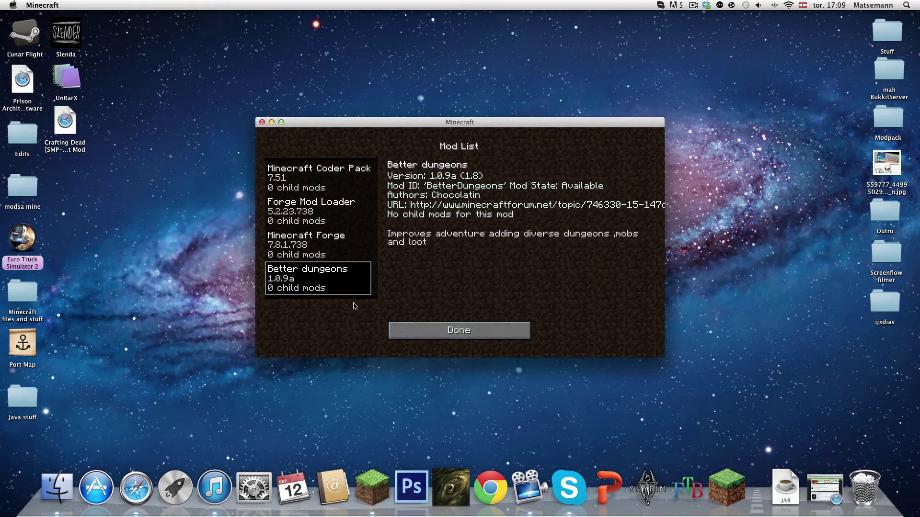
left_click(420, 331)
Step: Load the singleplayer world kojoj, look at the game options and return to play
left_click(428, 242)
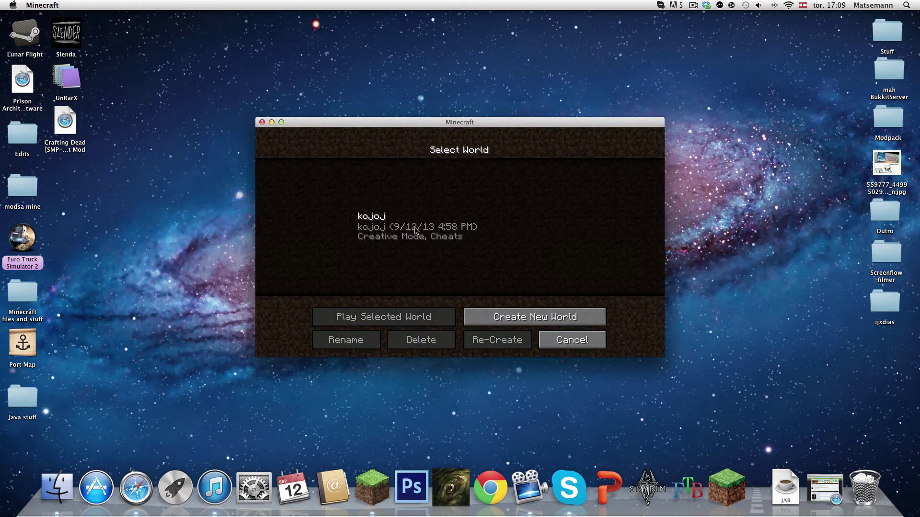
double_click(415, 230)
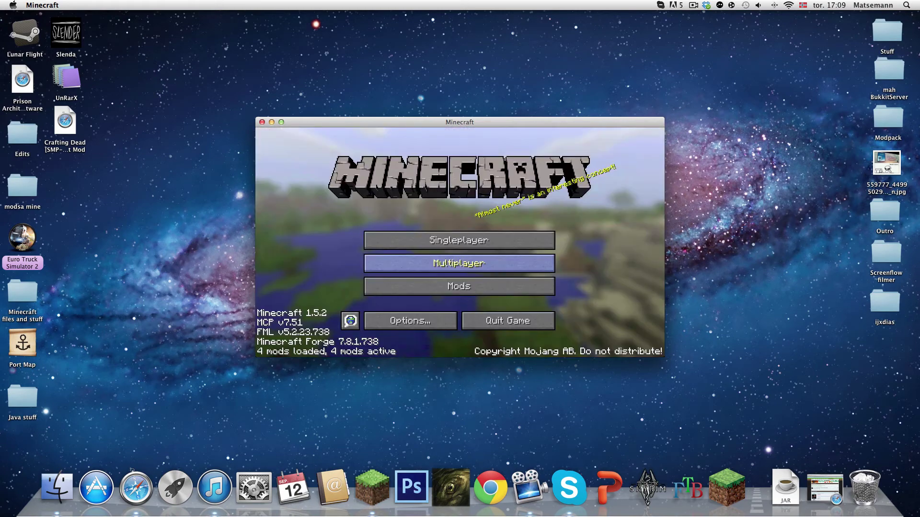
key("Escape")
left_click(411, 269)
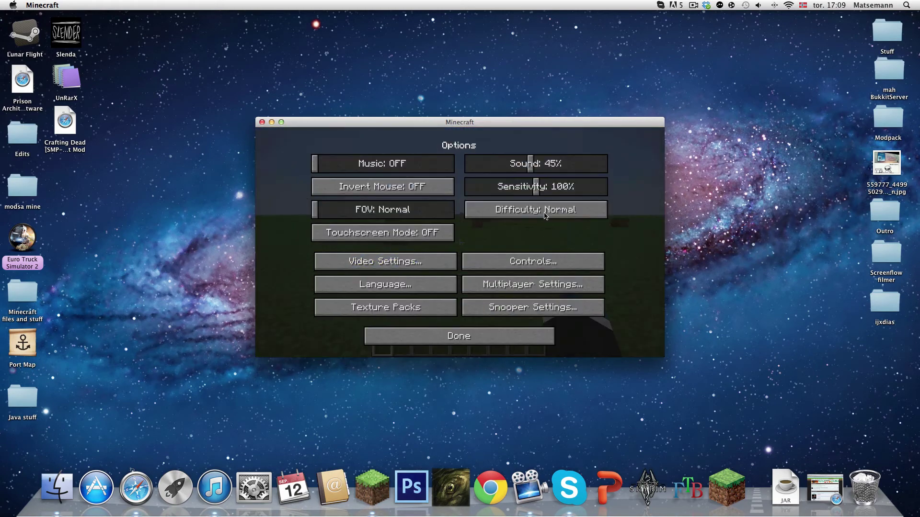
key("Escape")
Step: Walk over the grass and pick up the dropped Turtle and ship items
key("e")
key("e")
key("e")
key("e")
key("w")
key("w")
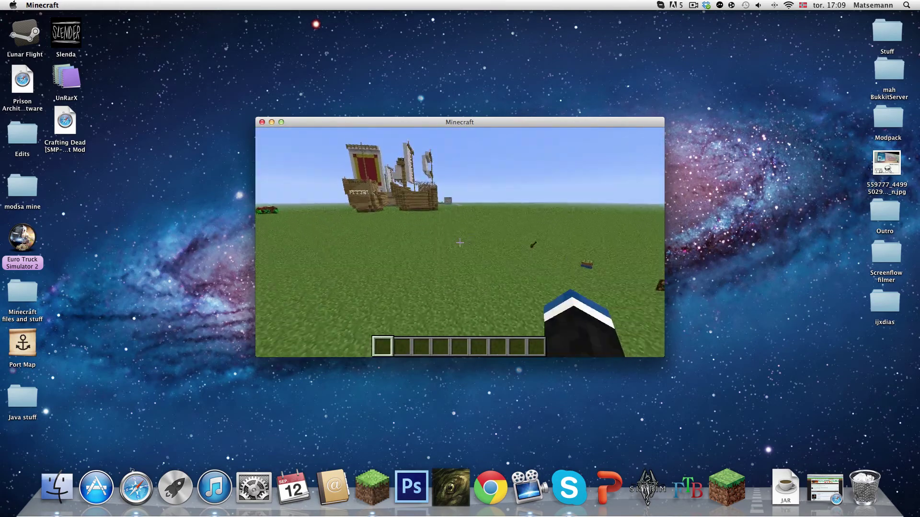
key("w")
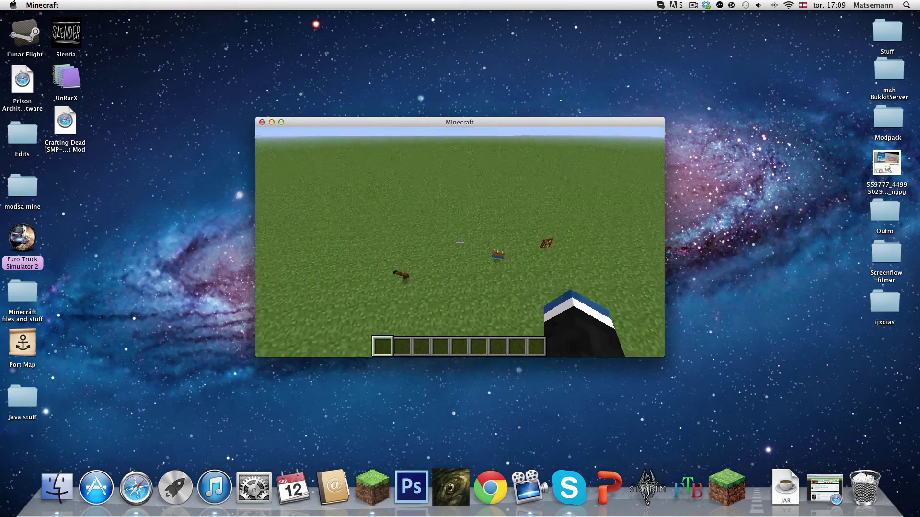
key("w")
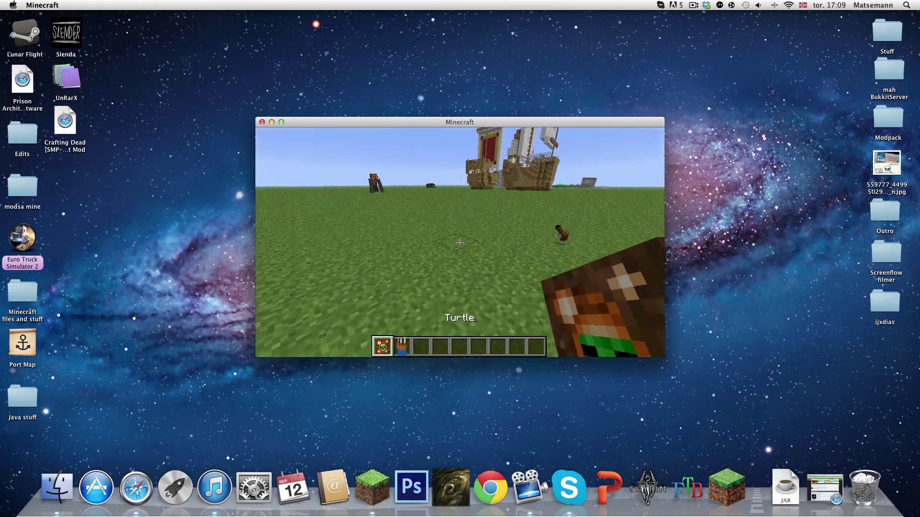
Step: Use the Turtle item on the grass to spawn the giant turtle
key("2")
key("1")
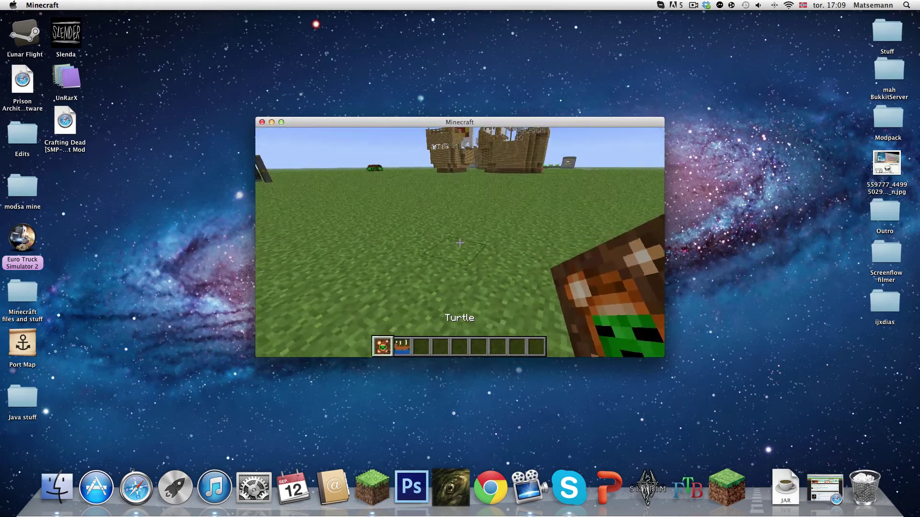
right_click(459, 243)
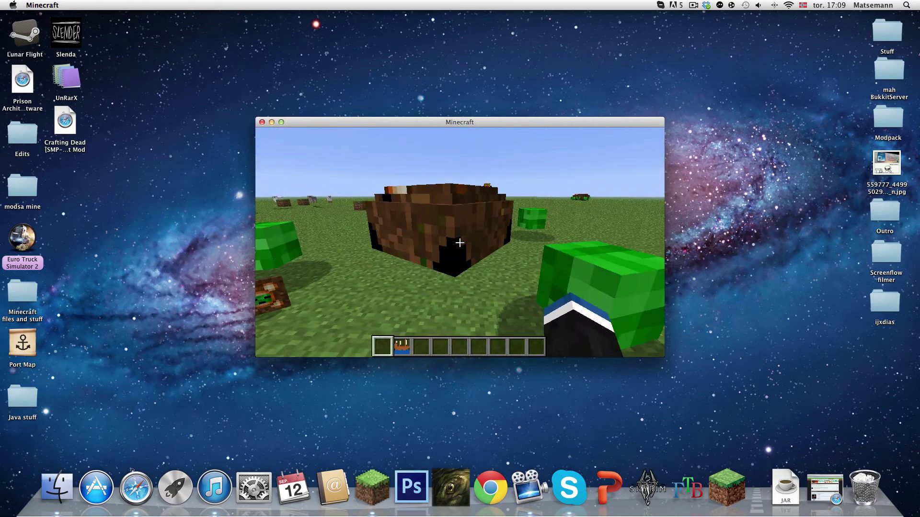
Step: Generate a pirate ship with the ship.prop item, look around inside it and move back out
key("2")
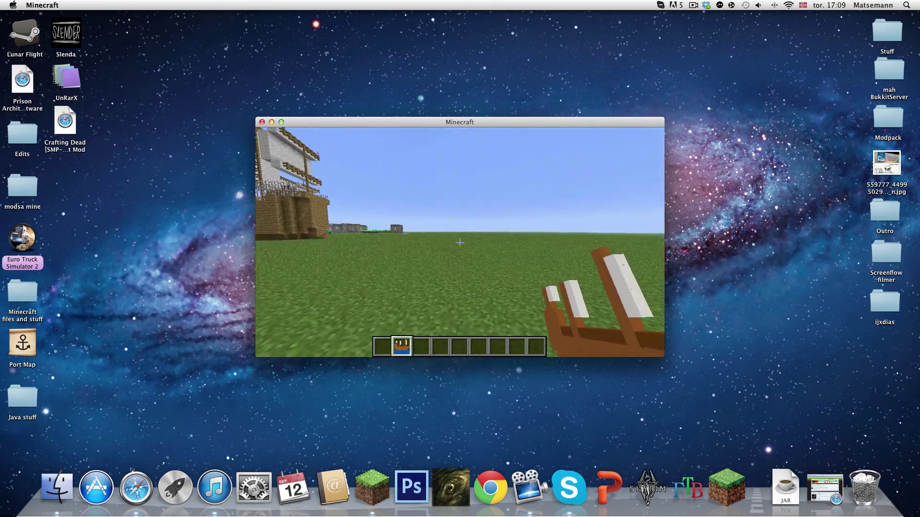
right_click(460, 243)
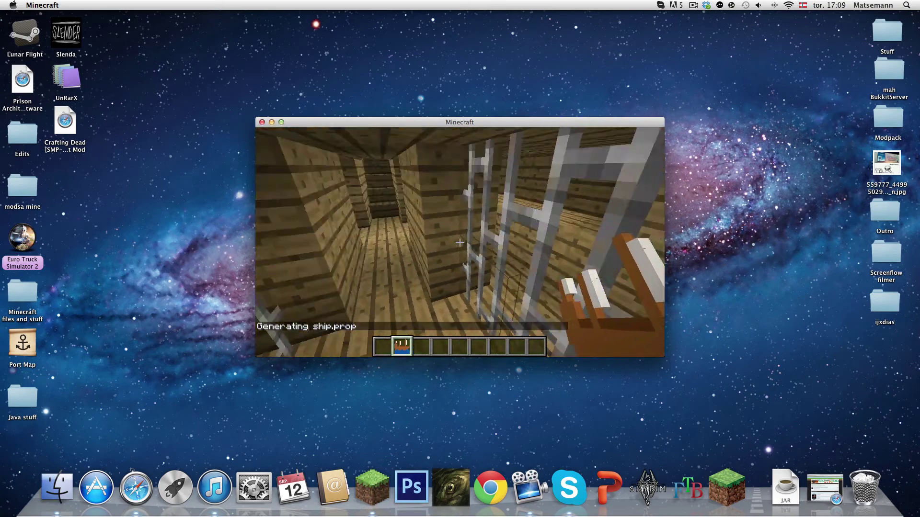
key("5")
right_click(460, 243)
key("Escape")
key("space")
key("w")
Step: Take an Iron Bigsword from the adventureItems group on the second page of the creative inventory
key("e")
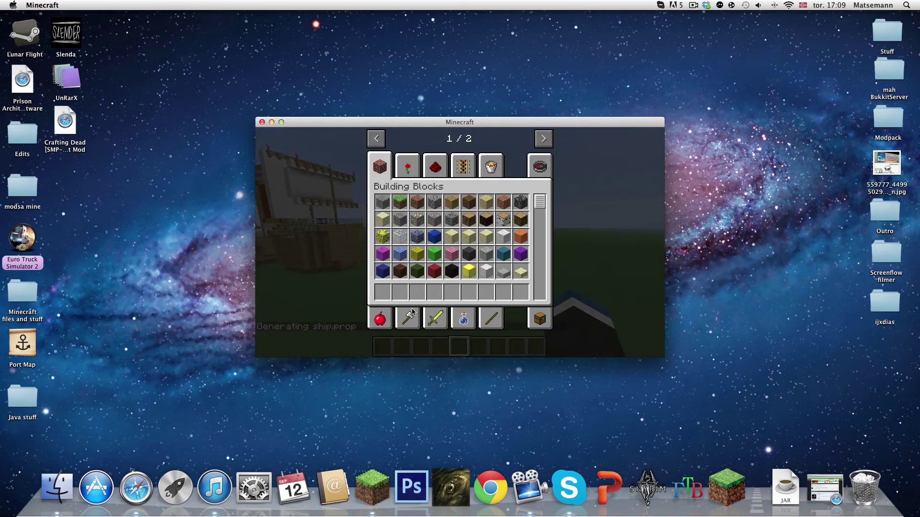
left_click(549, 145)
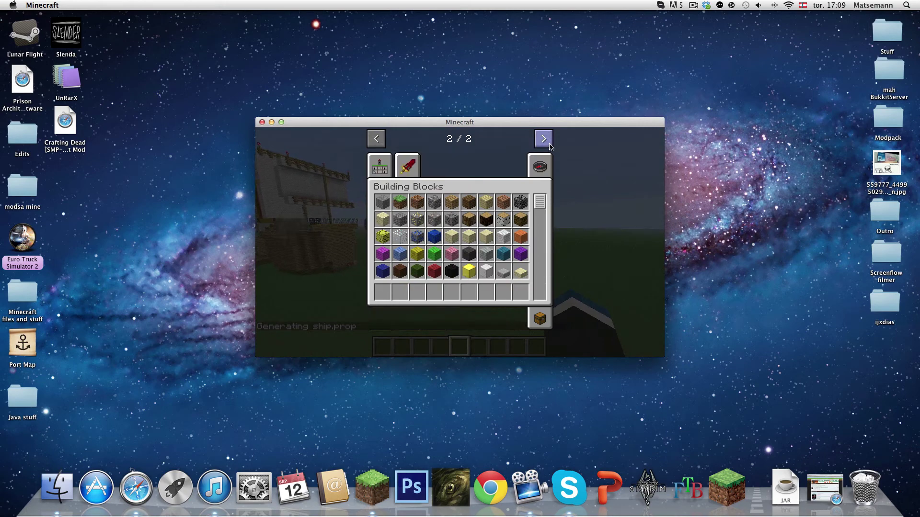
left_click(407, 173)
scroll(462, 266, "down", 3)
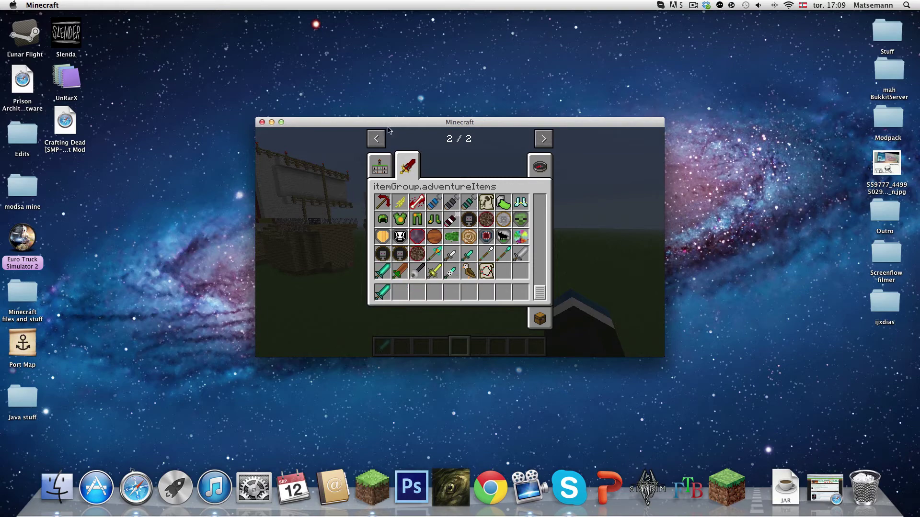
Step: Take netherCity.prop from the dungeonGenerator group and use it to generate a nether city on open grass
left_click(380, 166)
key("e")
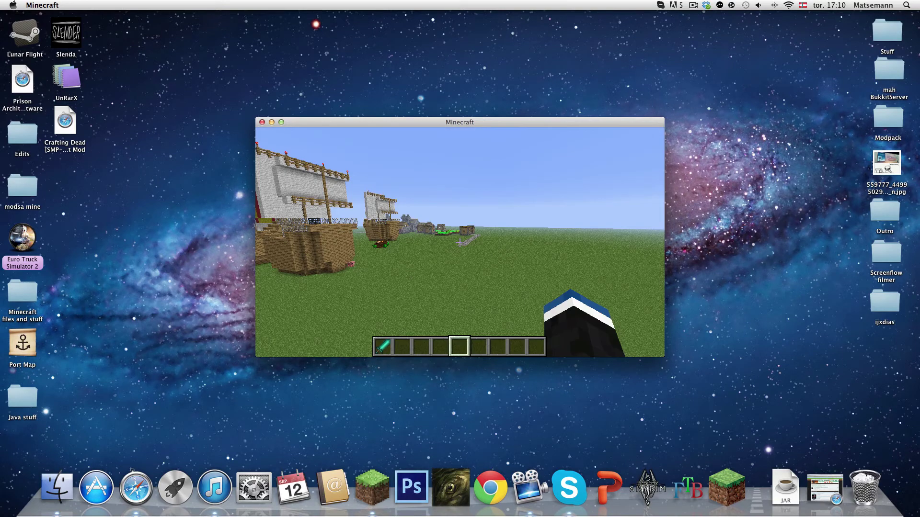
key("e")
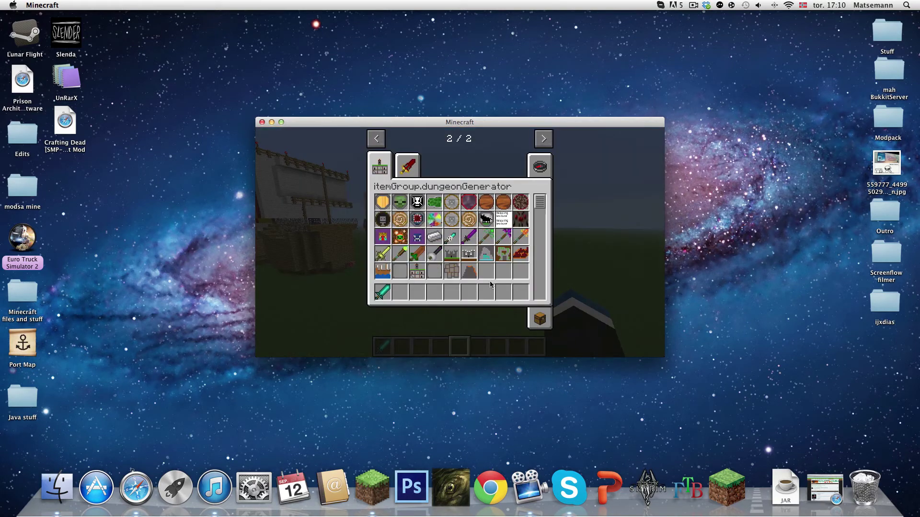
left_click(462, 273)
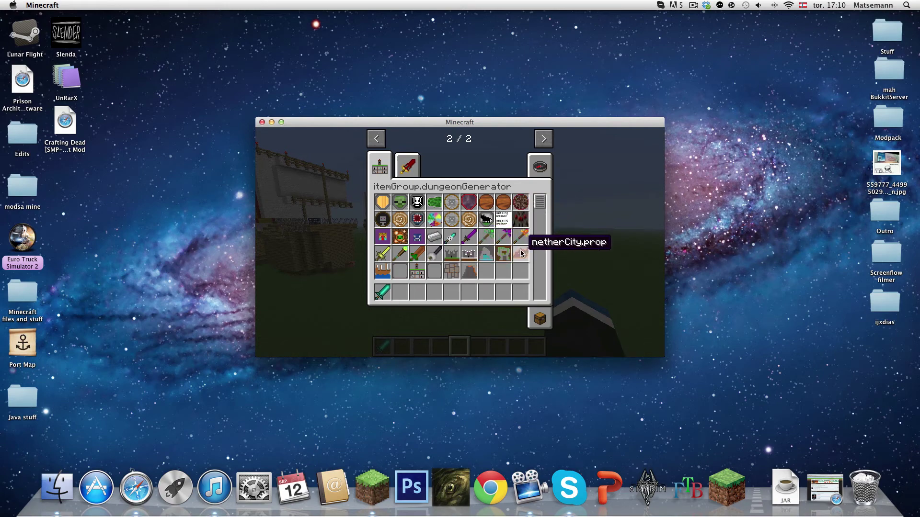
key("e")
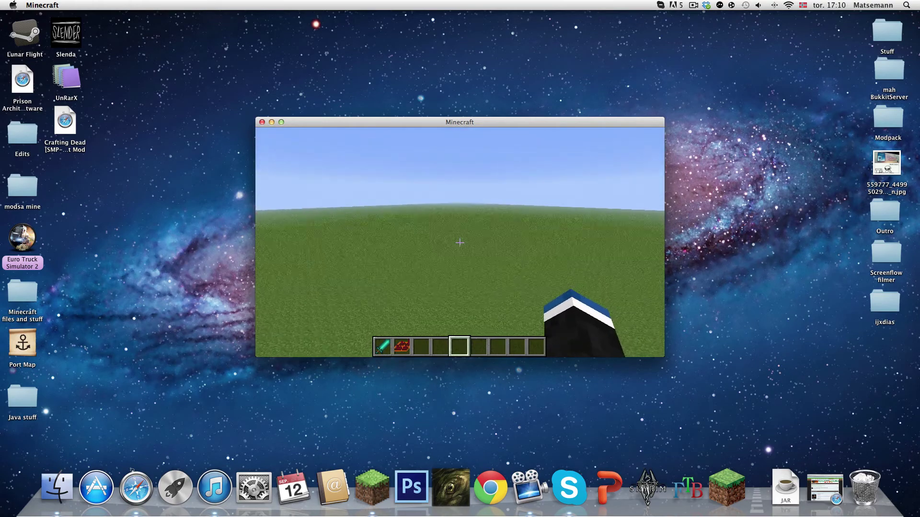
key("2")
key("F5")
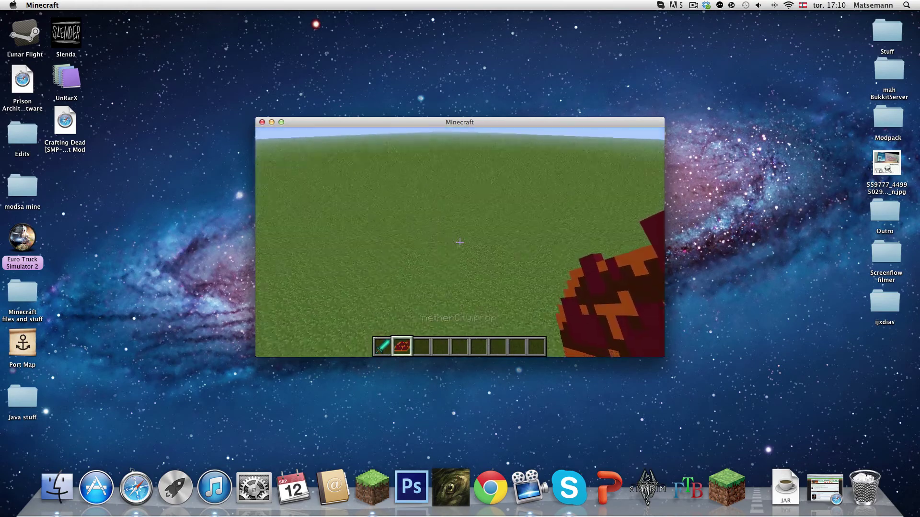
right_click(459, 243)
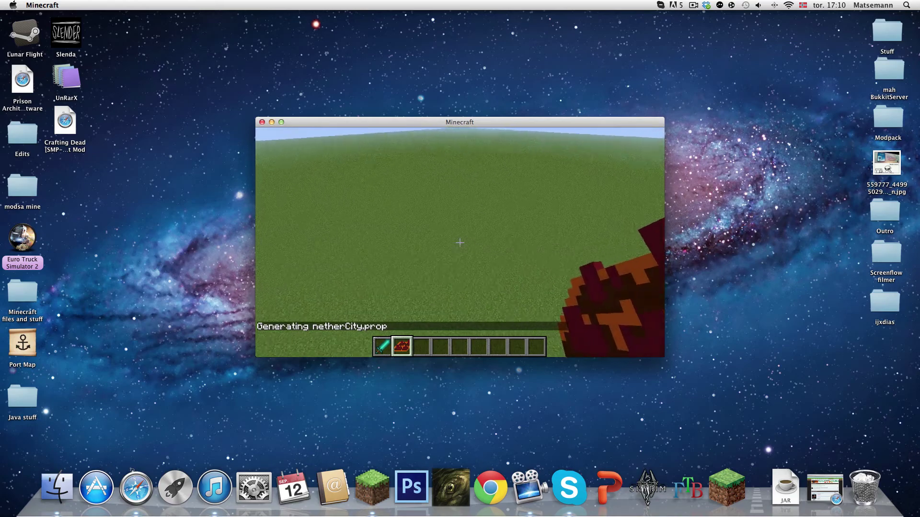
Step: Hold the Iron Bigsword, examine the character in the different camera perspectives and look over the nether city
key("1")
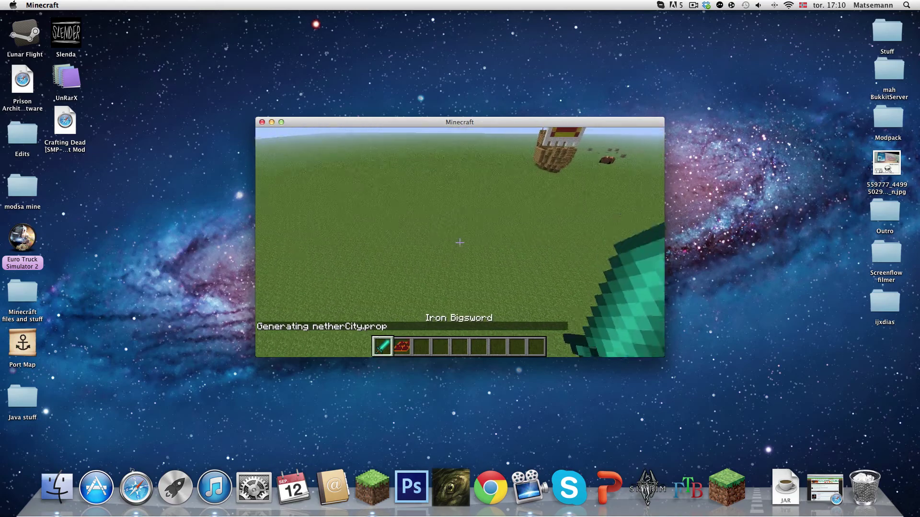
key("F5")
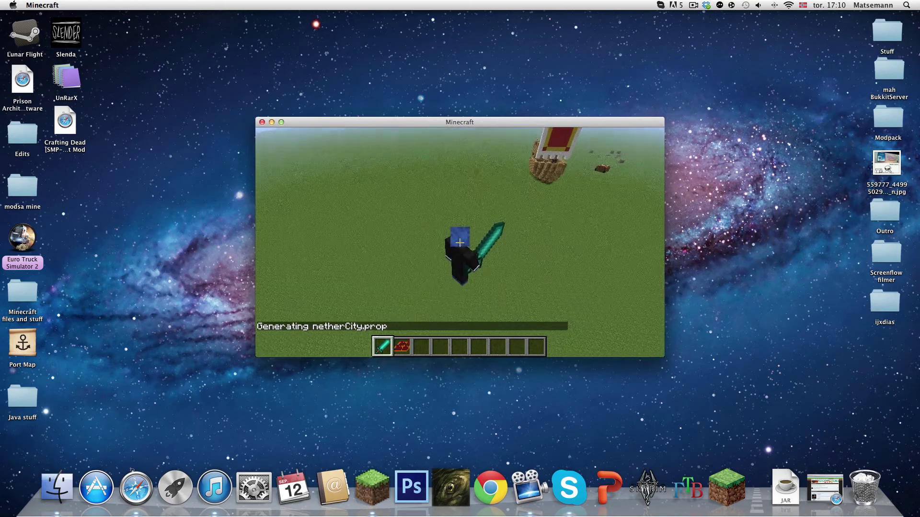
key("F5")
key("F5")
key("F5")
key("F5")
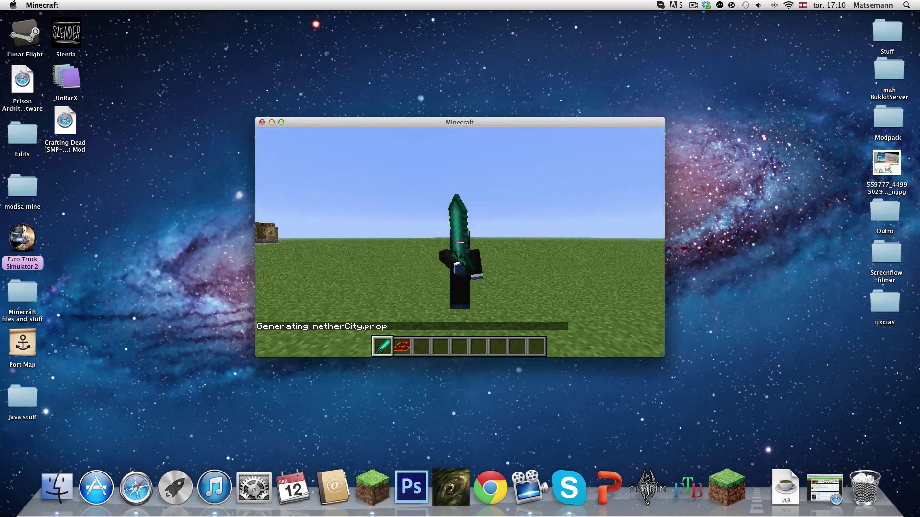
mouse_move(459, 243)
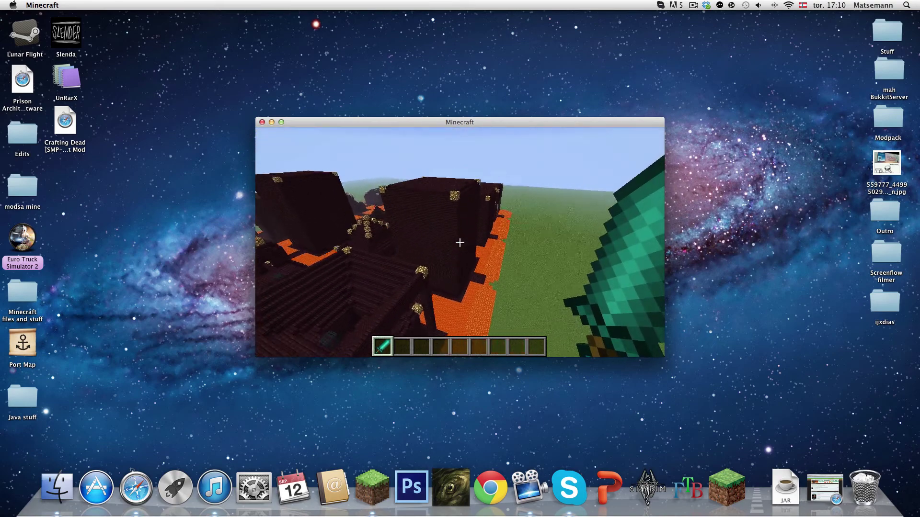
key("F5")
key("F5")
key("F5")
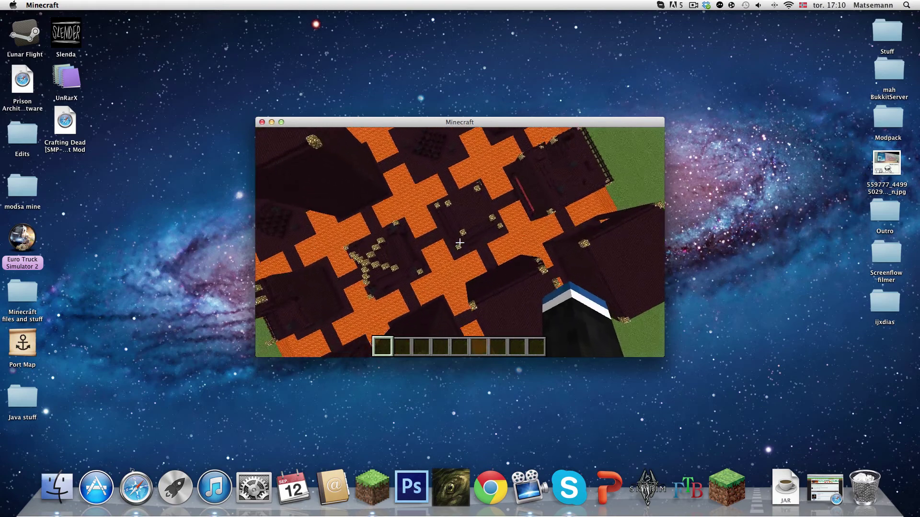
Step: Enter one of the nether city's brick buildings and look inside a chest there
left_click(460, 243)
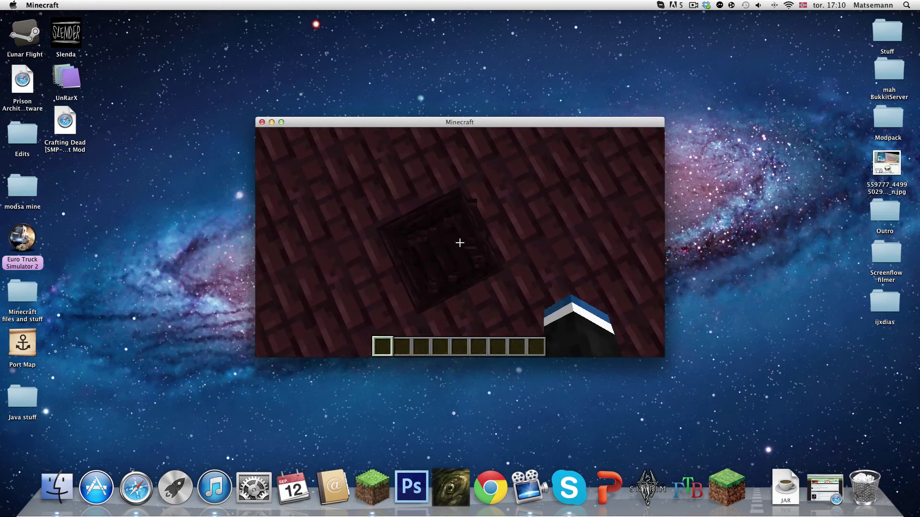
right_click(460, 243)
key("Escape")
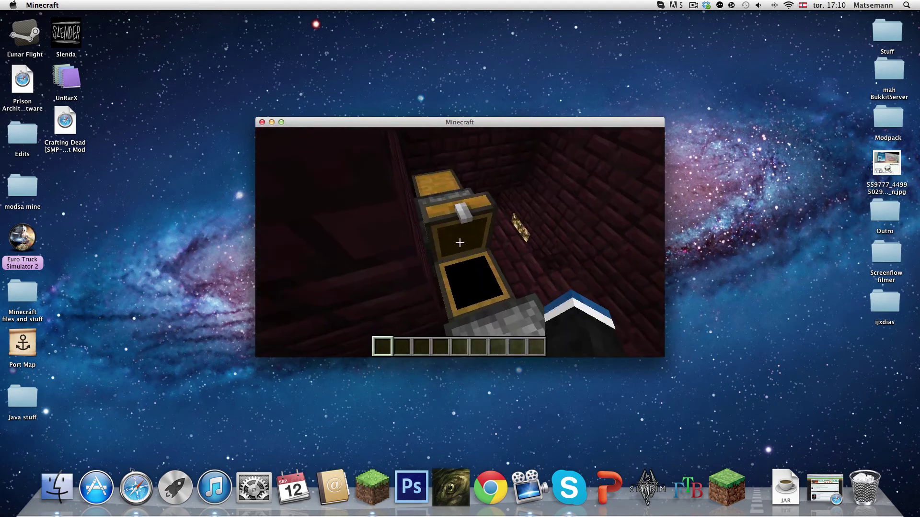